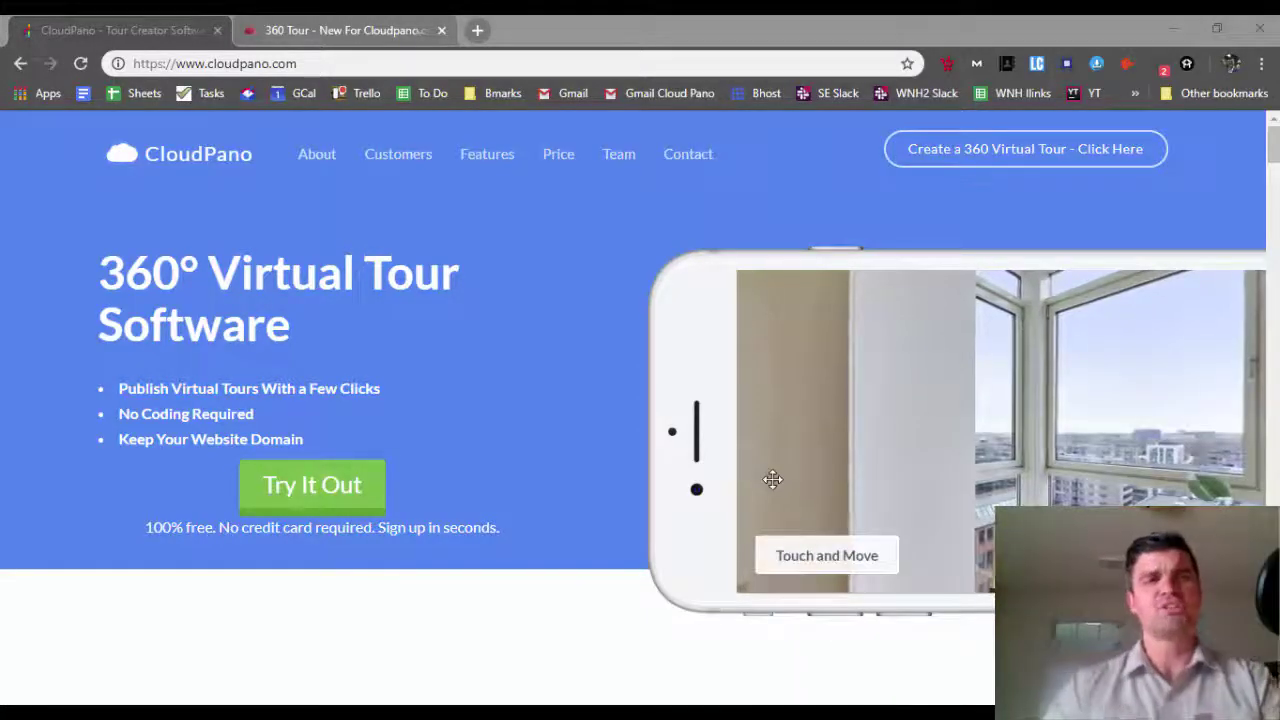
Open CloudPano's tour creator at app.cloudpano.com from the site's Try It Out link
click(322, 63)
click(322, 63)
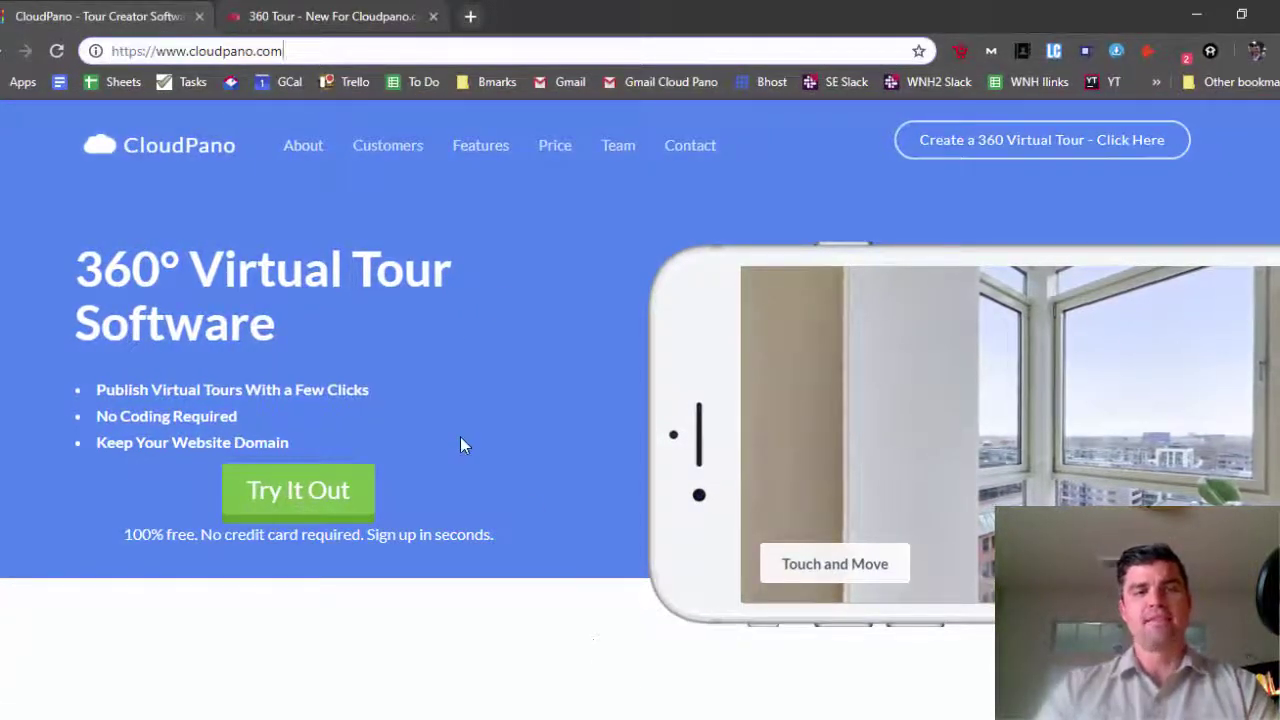
click(323, 502)
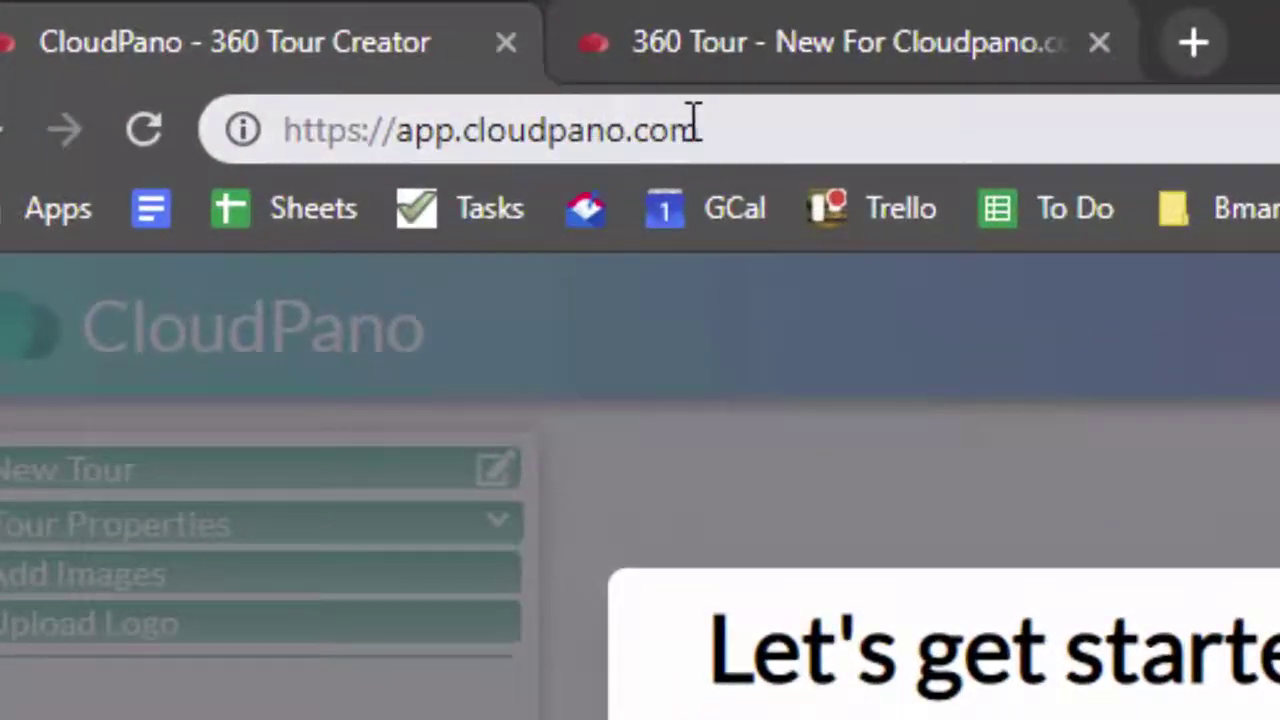
drag(272, 47, 175, 39)
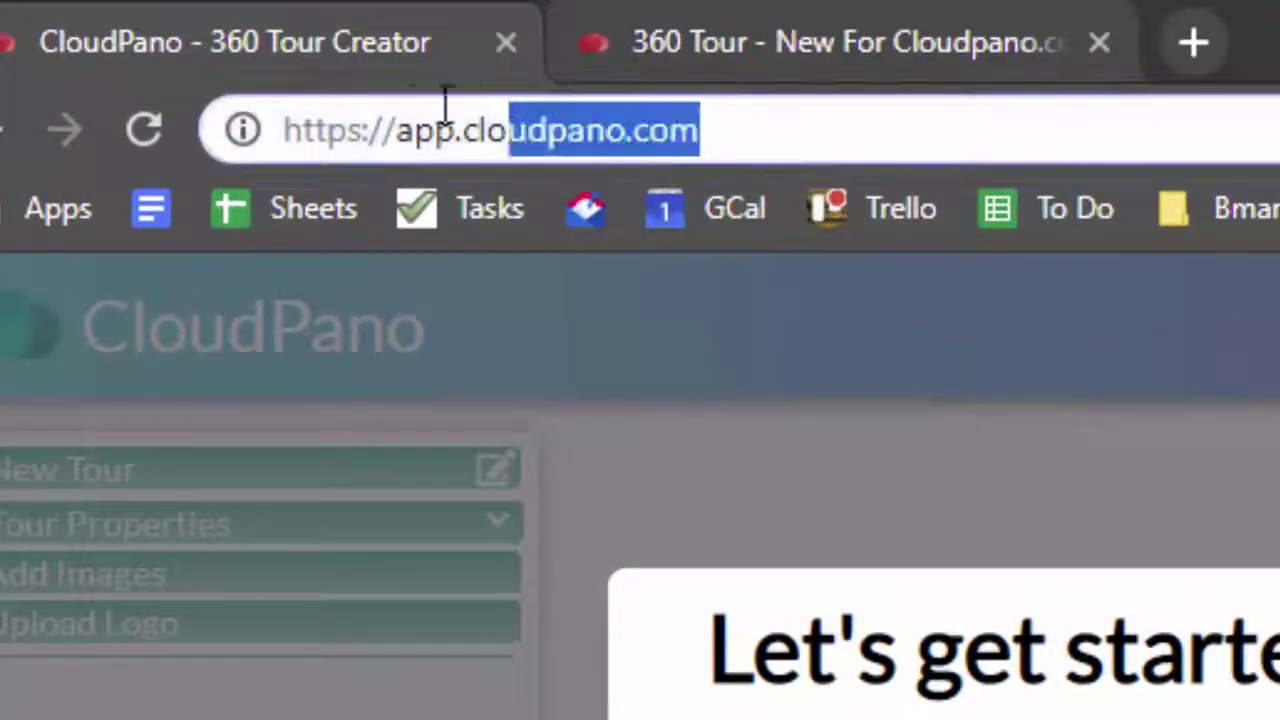
drag(446, 100, 403, 103)
click(808, 127)
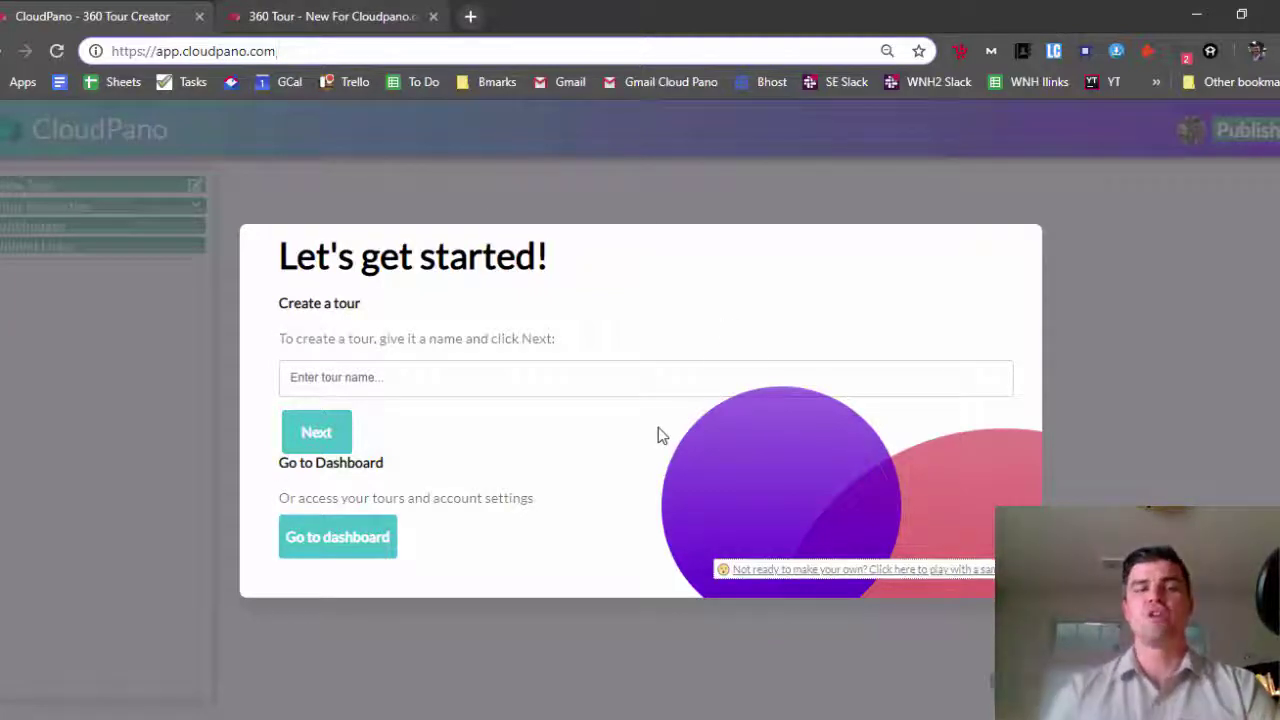
Switch to the published tour and look around the Den, past the stove and down to the floor
click(385, 12)
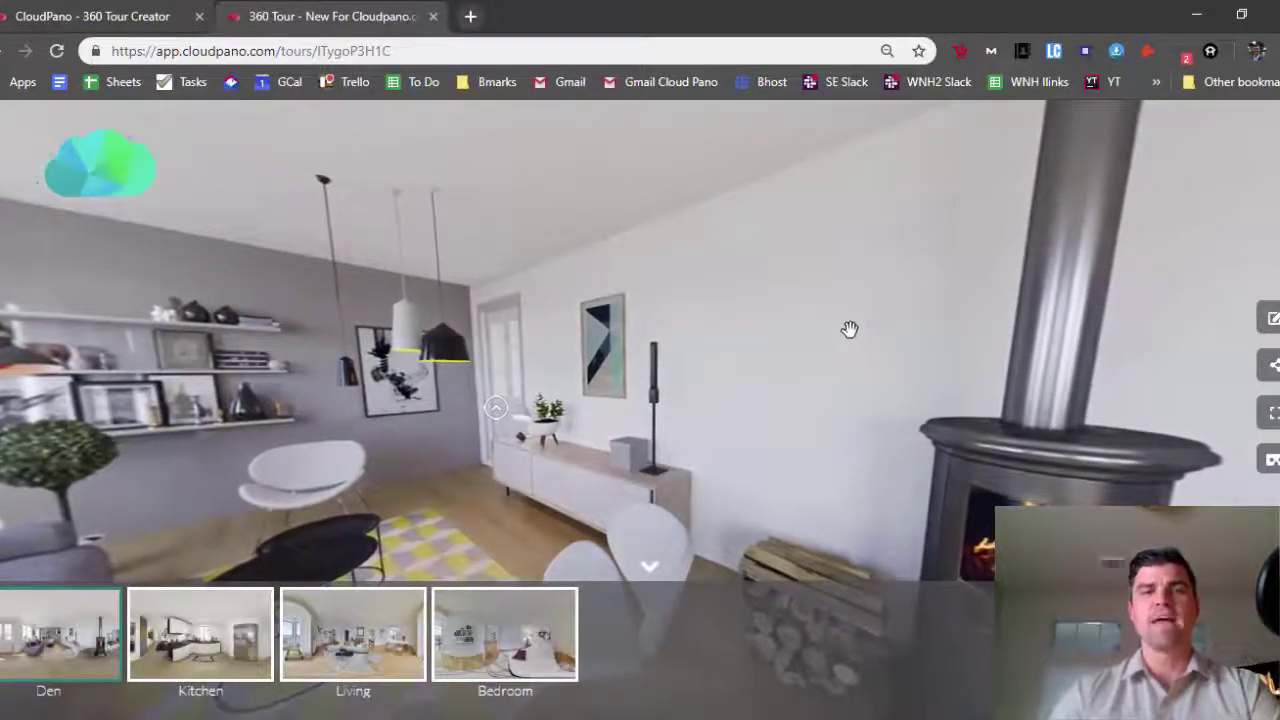
drag(809, 334, 496, 308)
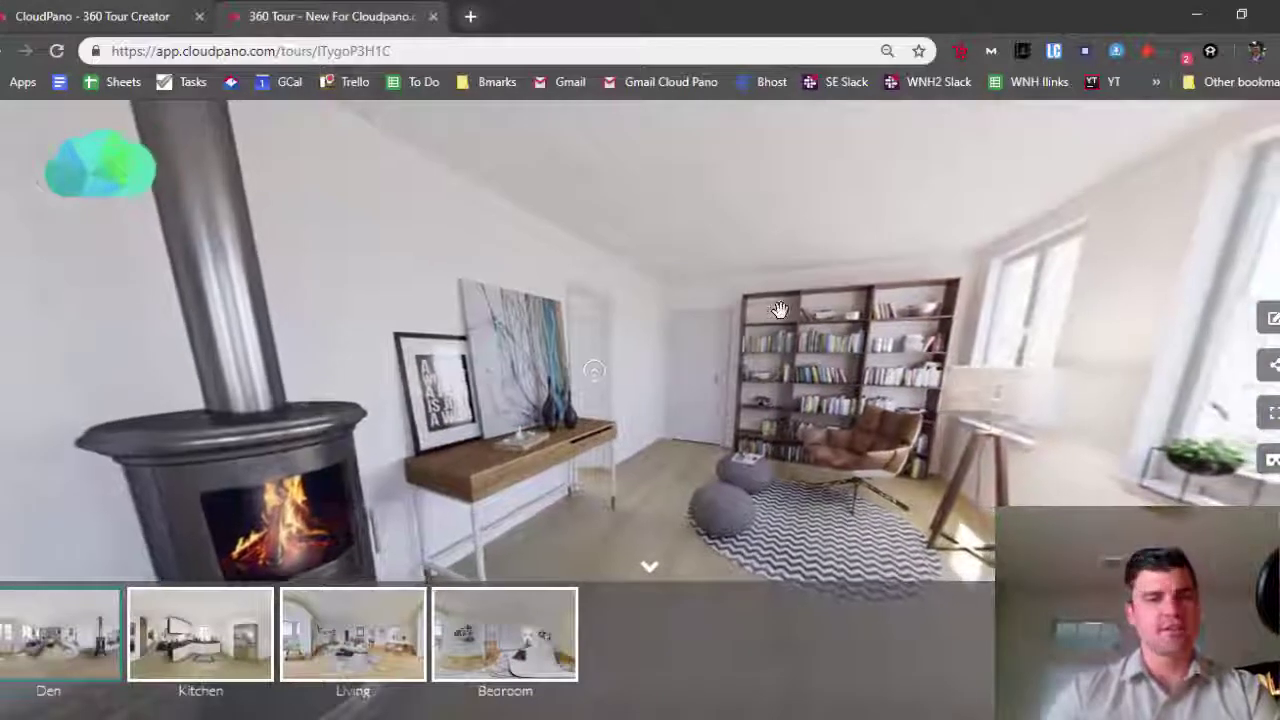
drag(700, 318, 649, 324)
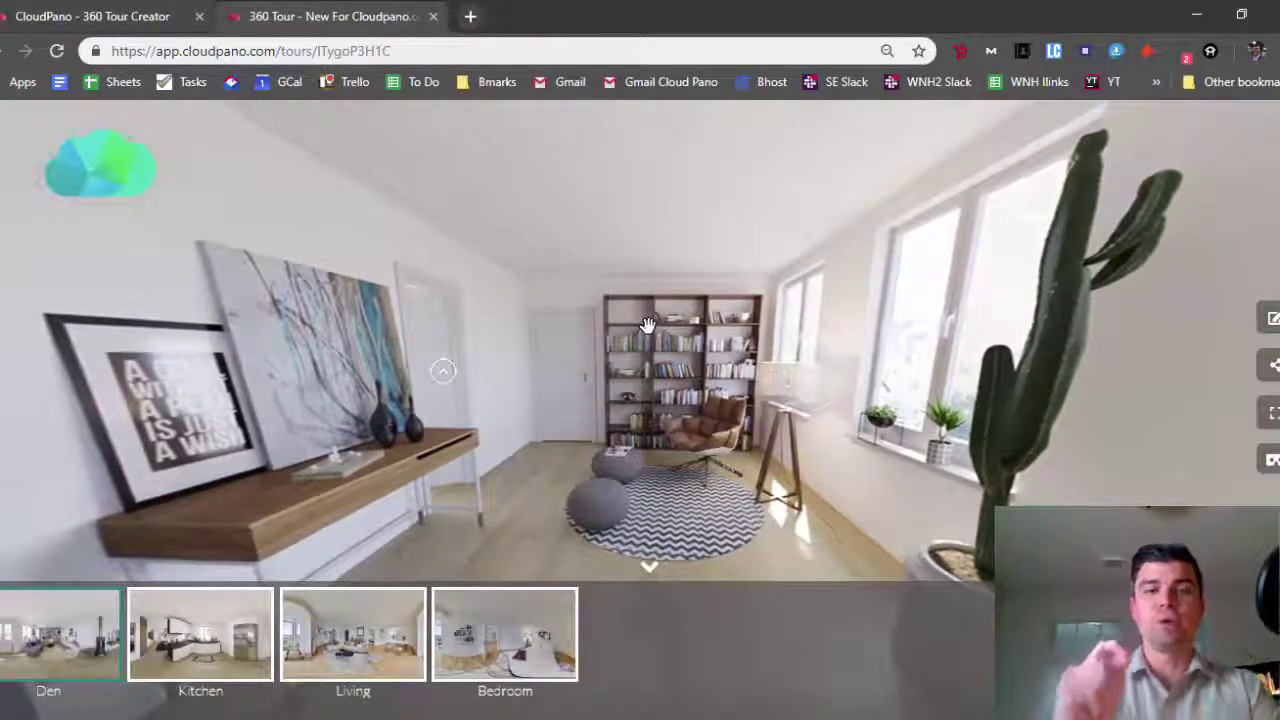
drag(648, 324, 757, 265)
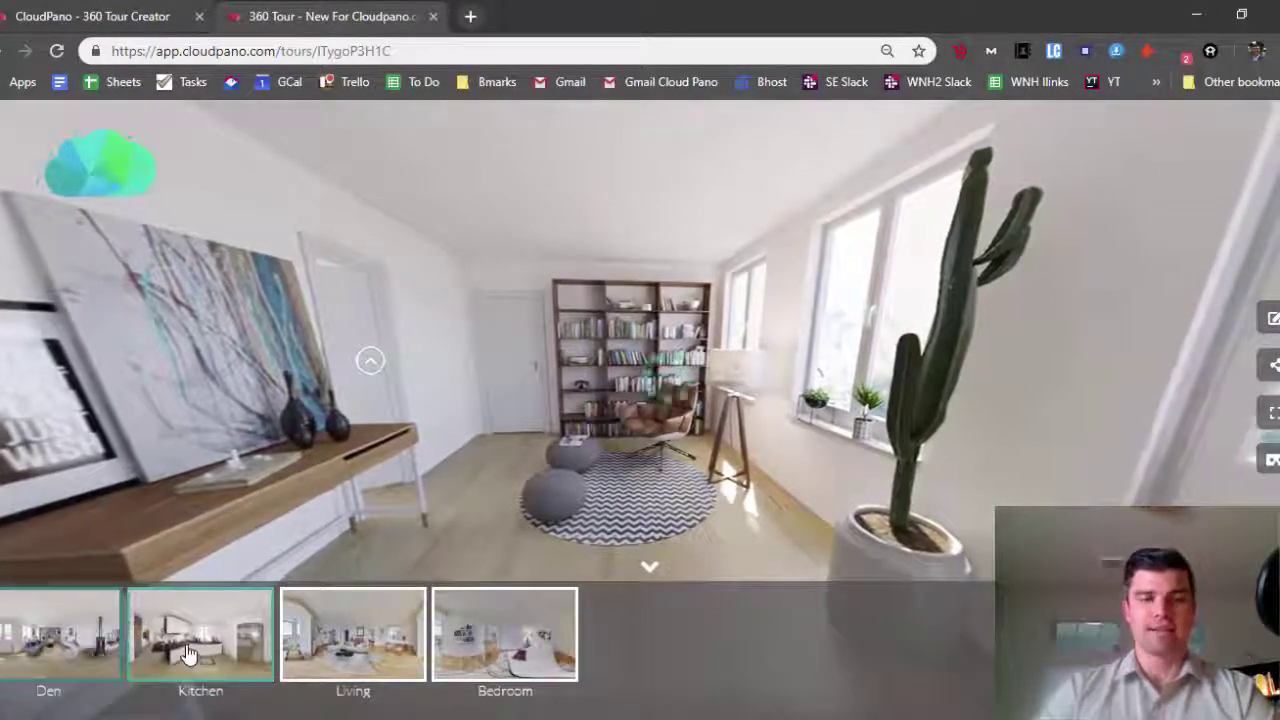
Jump to the Kitchen scene and look toward the window, sink, cabinets and dining area
click(195, 655)
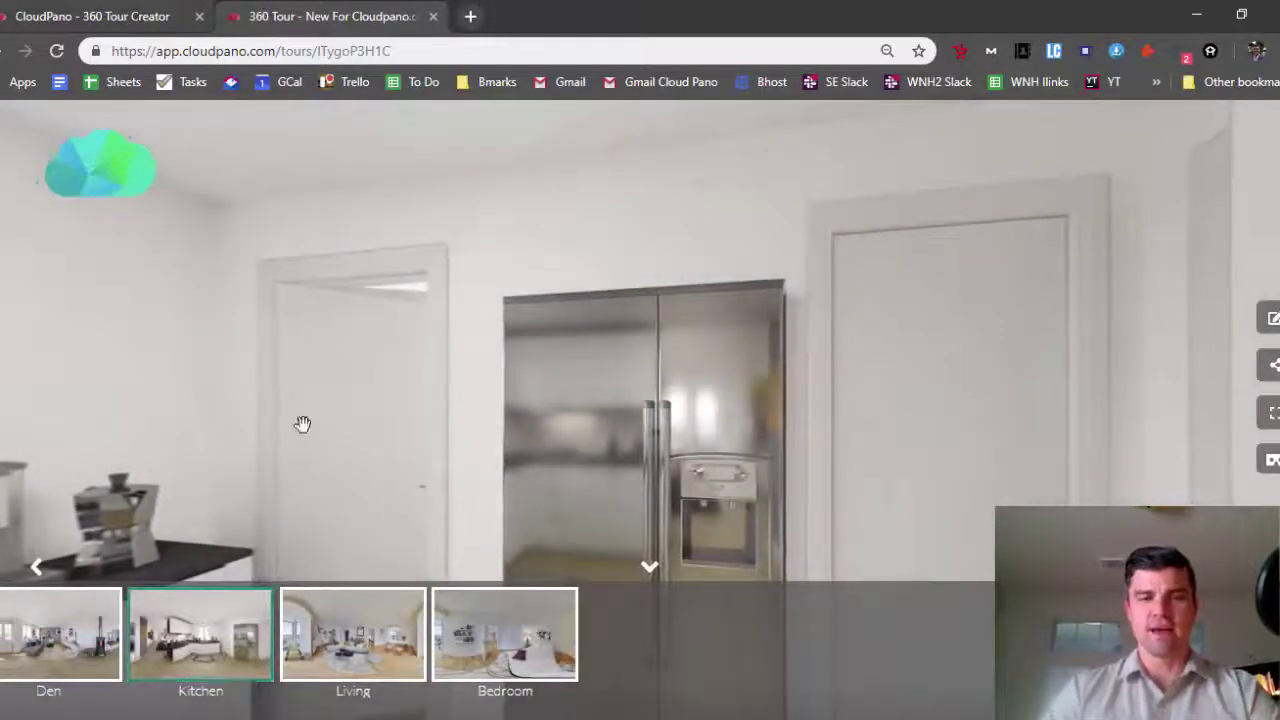
drag(302, 424, 534, 404)
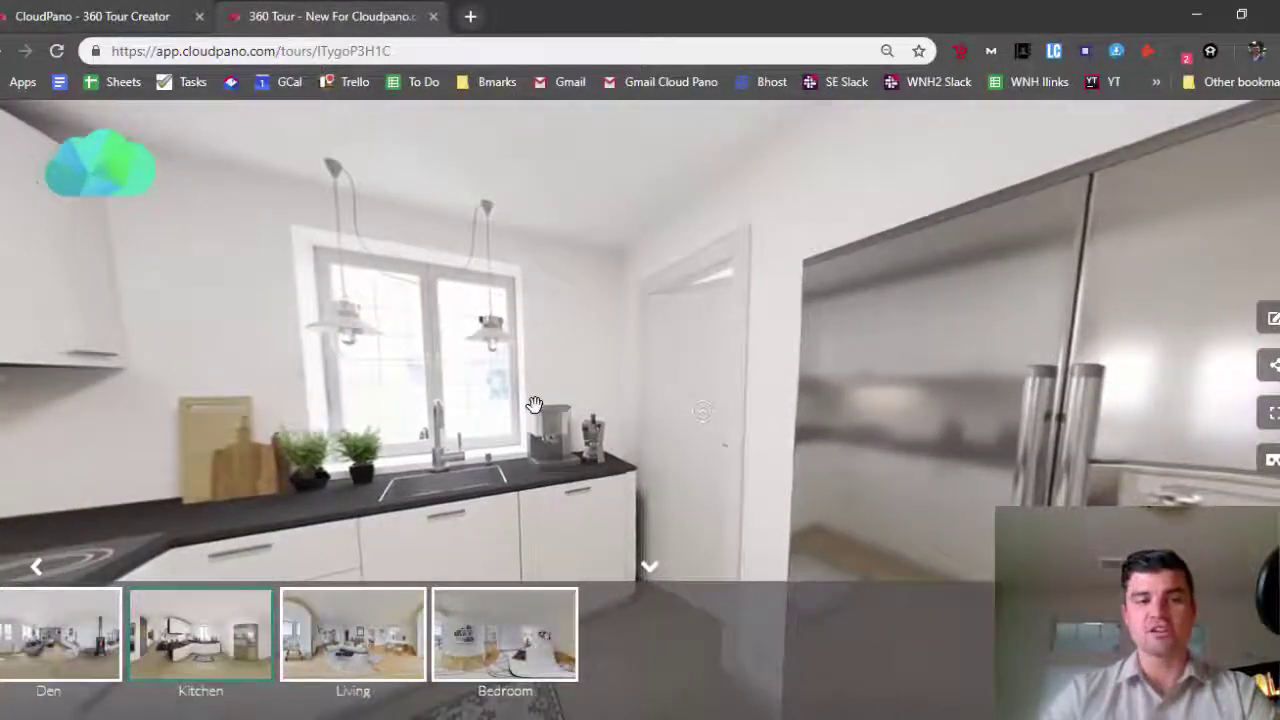
drag(697, 410, 409, 487)
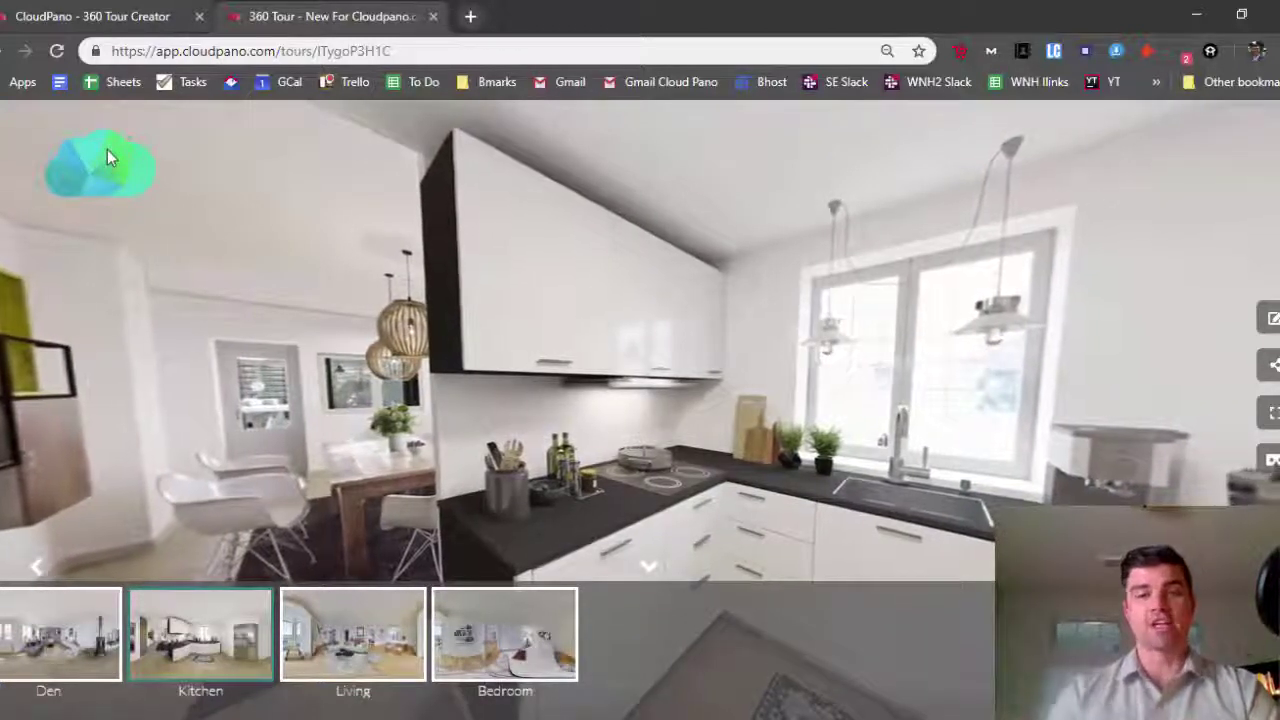
Return to the Den, then walk through its hotspot into the Living room and look around
click(52, 594)
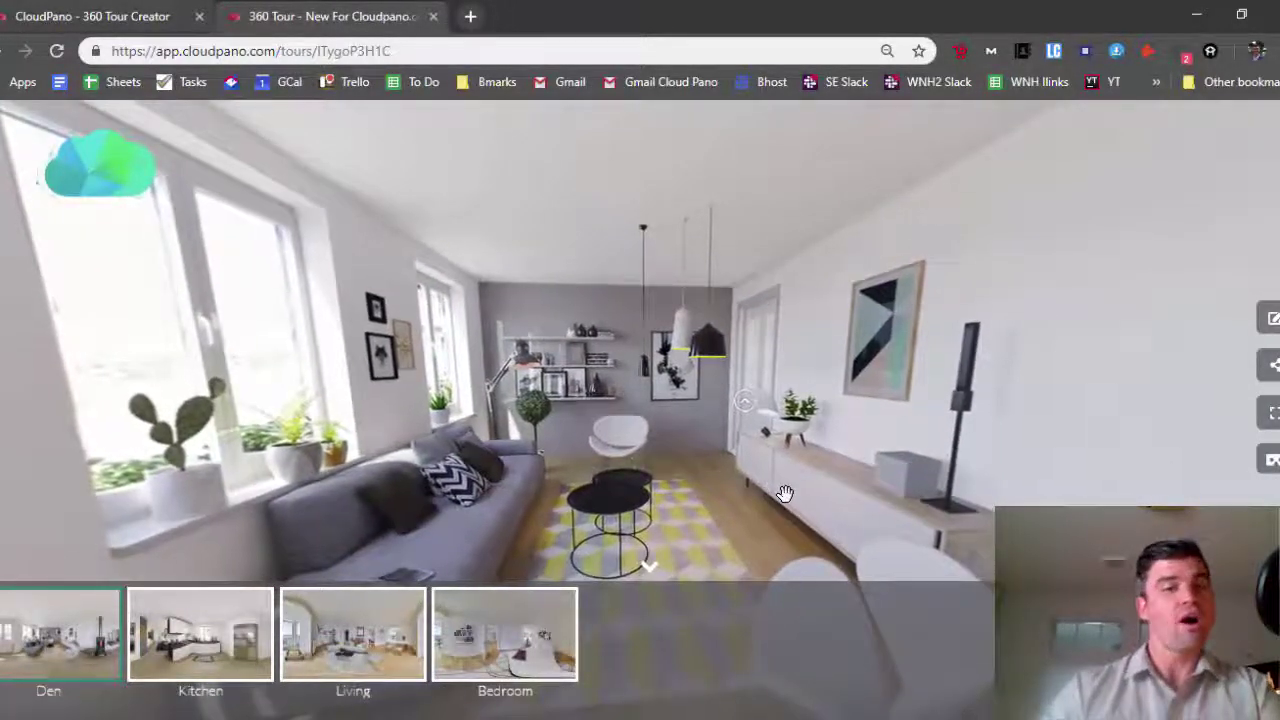
click(728, 407)
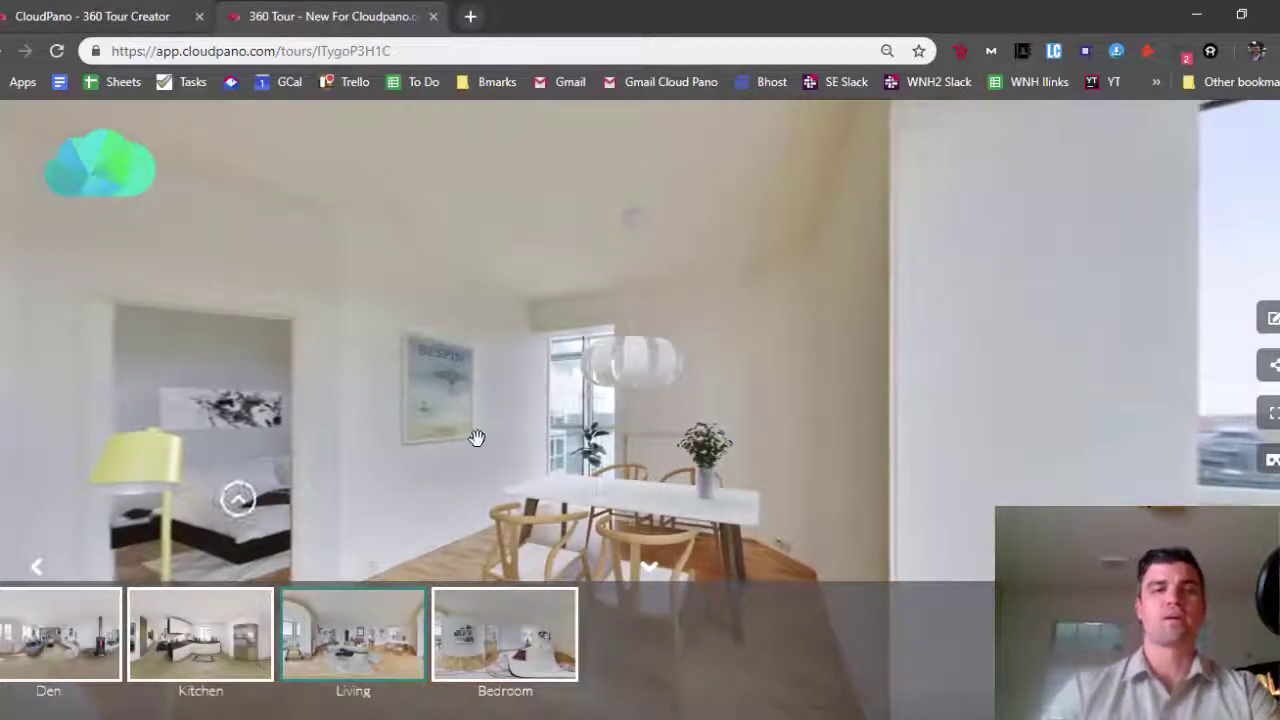
drag(474, 434, 617, 349)
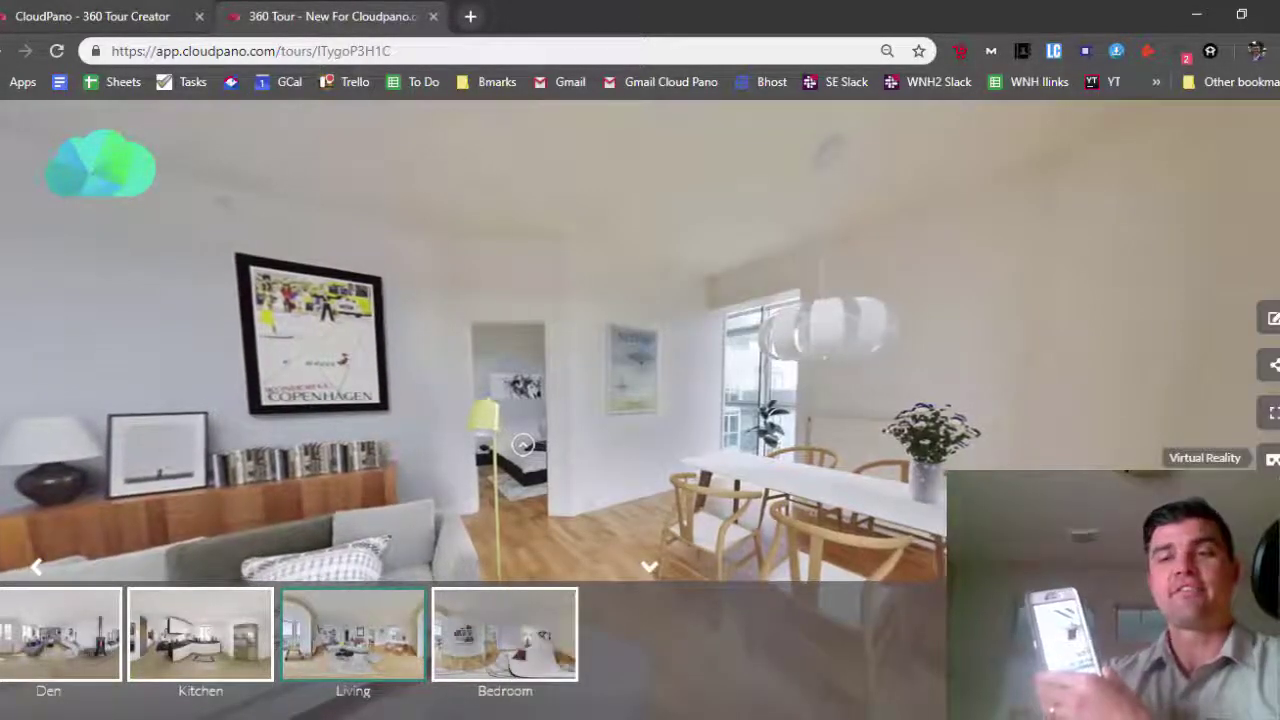
click(1273, 460)
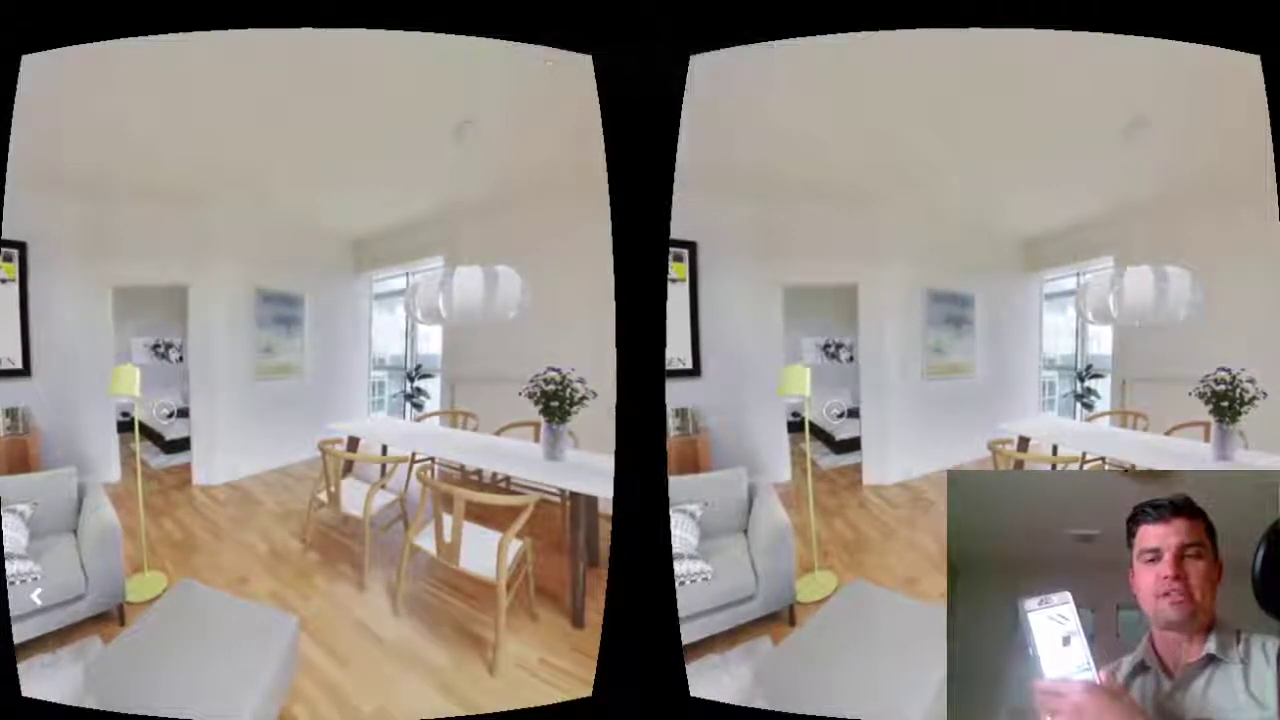
key(Escape)
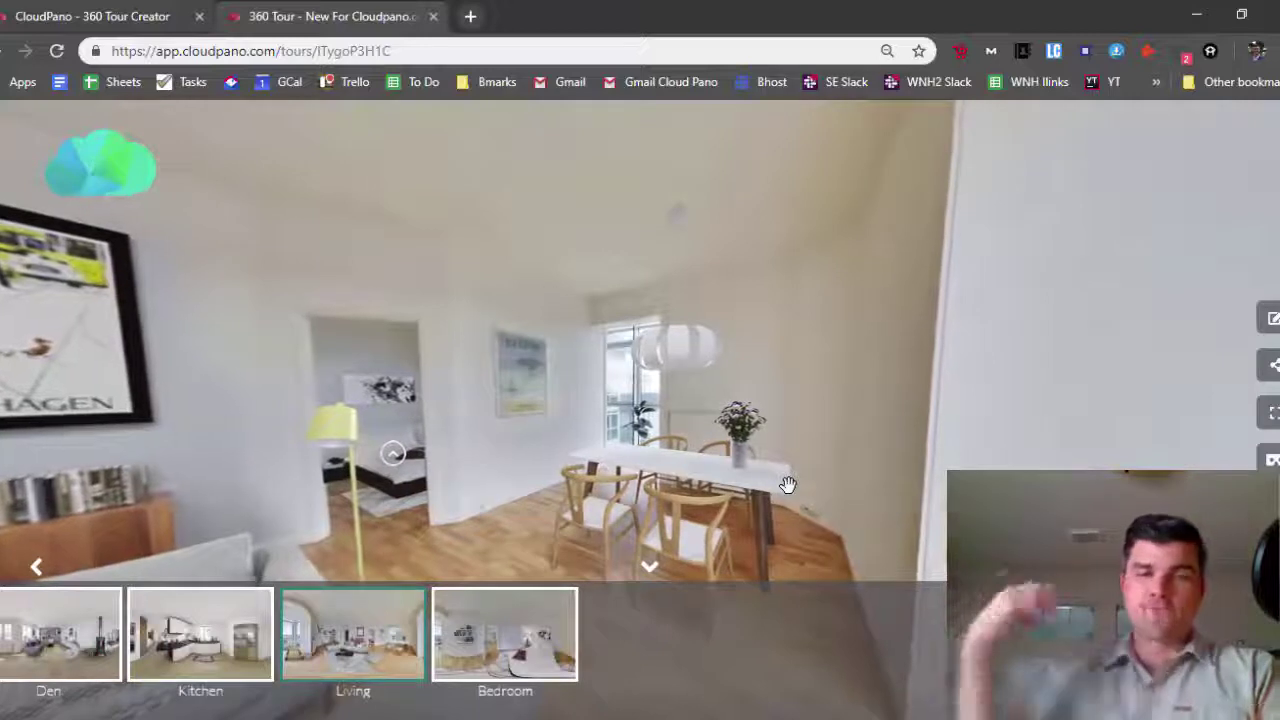
click(1274, 366)
click(999, 254)
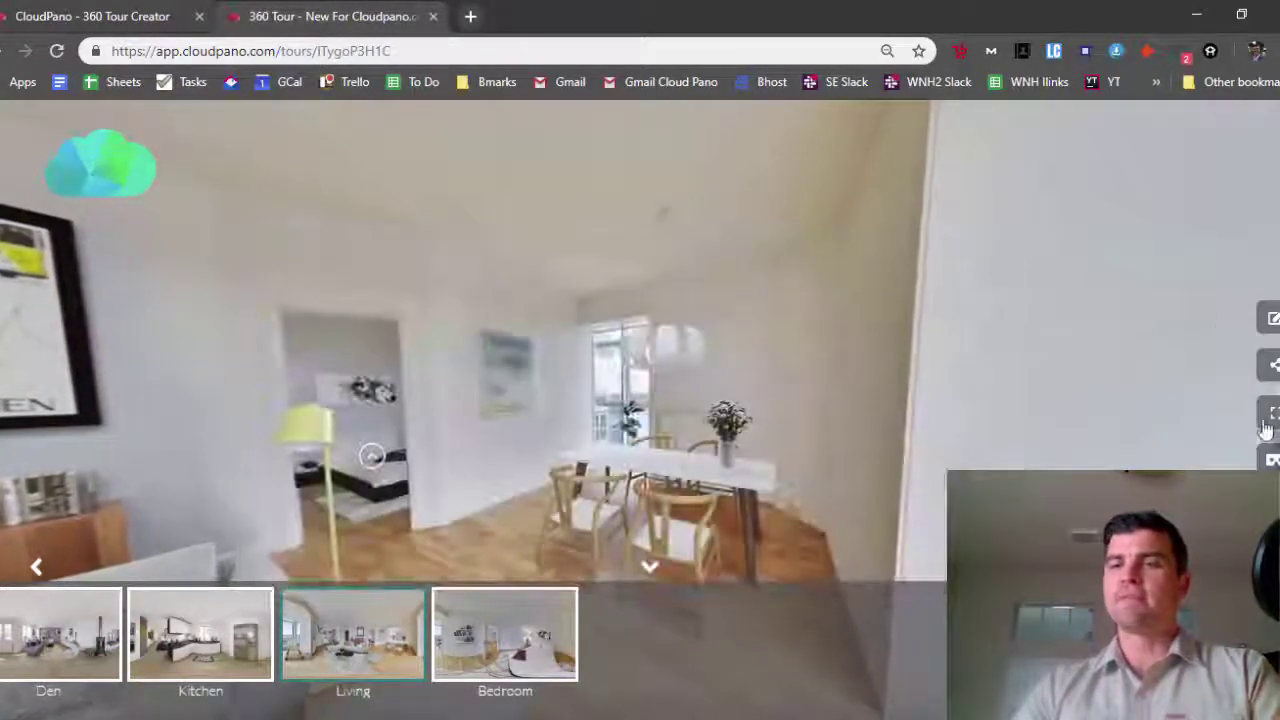
click(1272, 412)
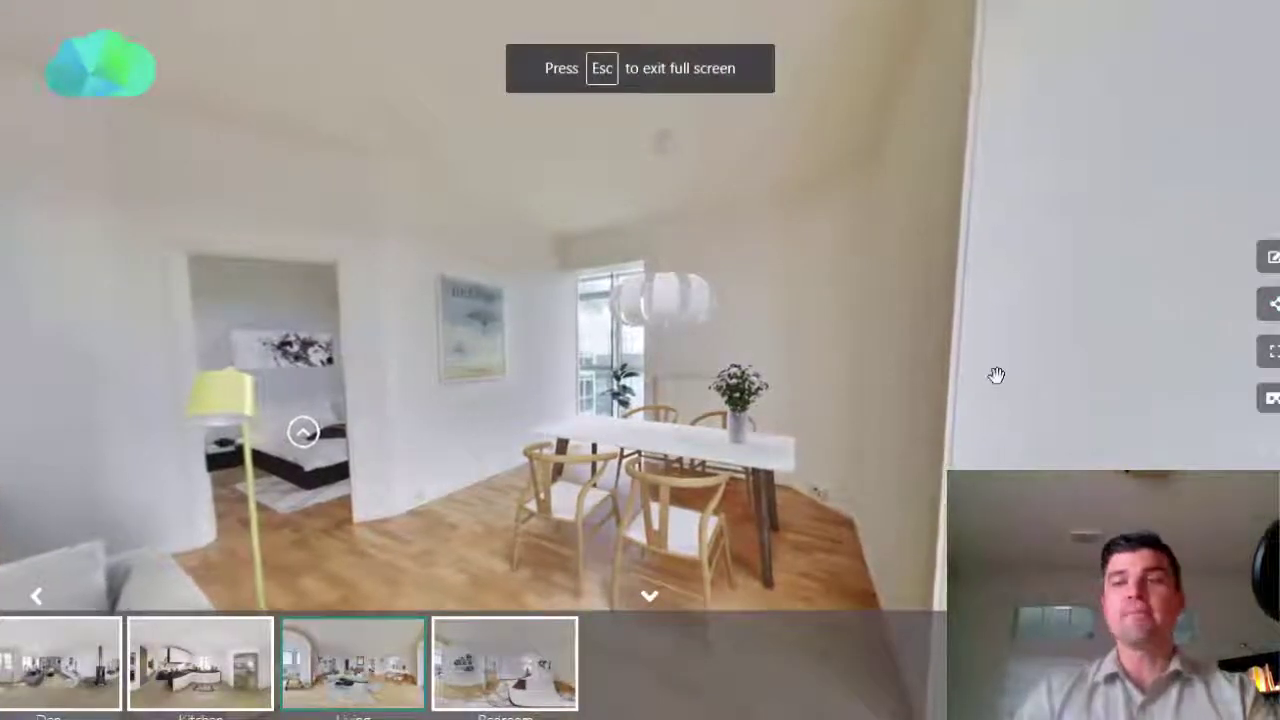
key(Escape)
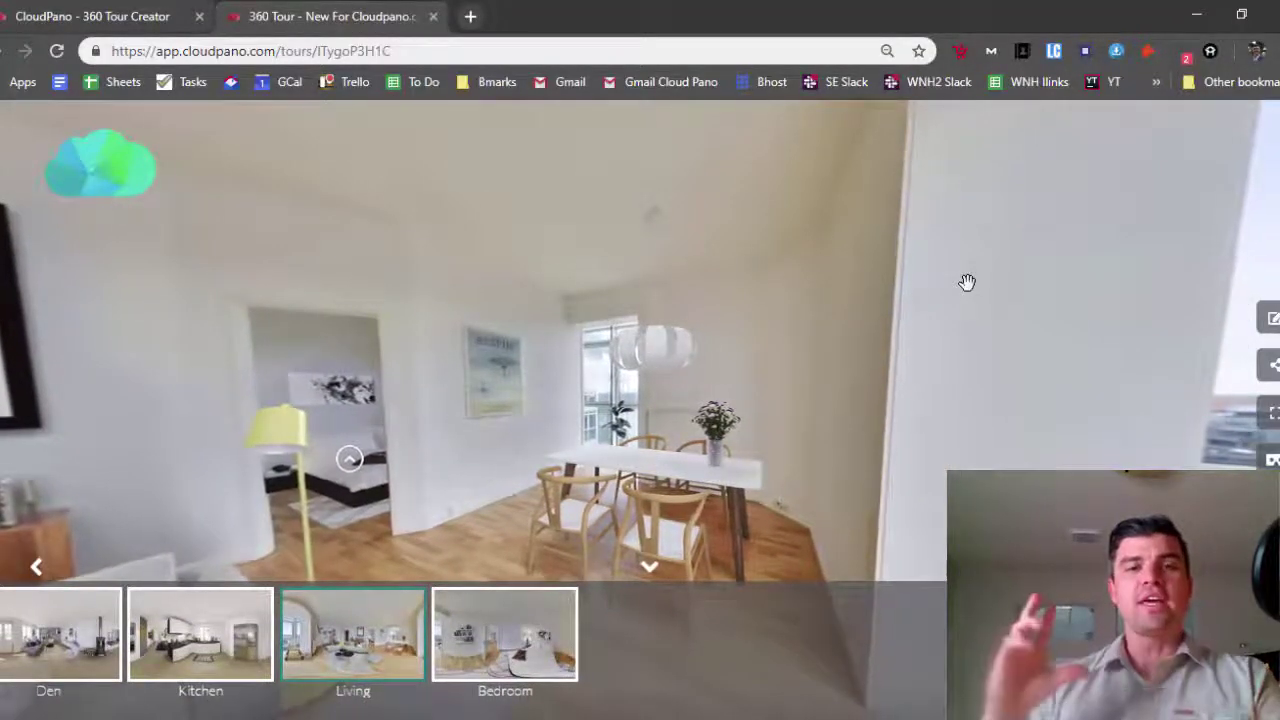
From the dashboard, scroll to the New For Cloudpano.com tour and open it in the editor
click(1274, 318)
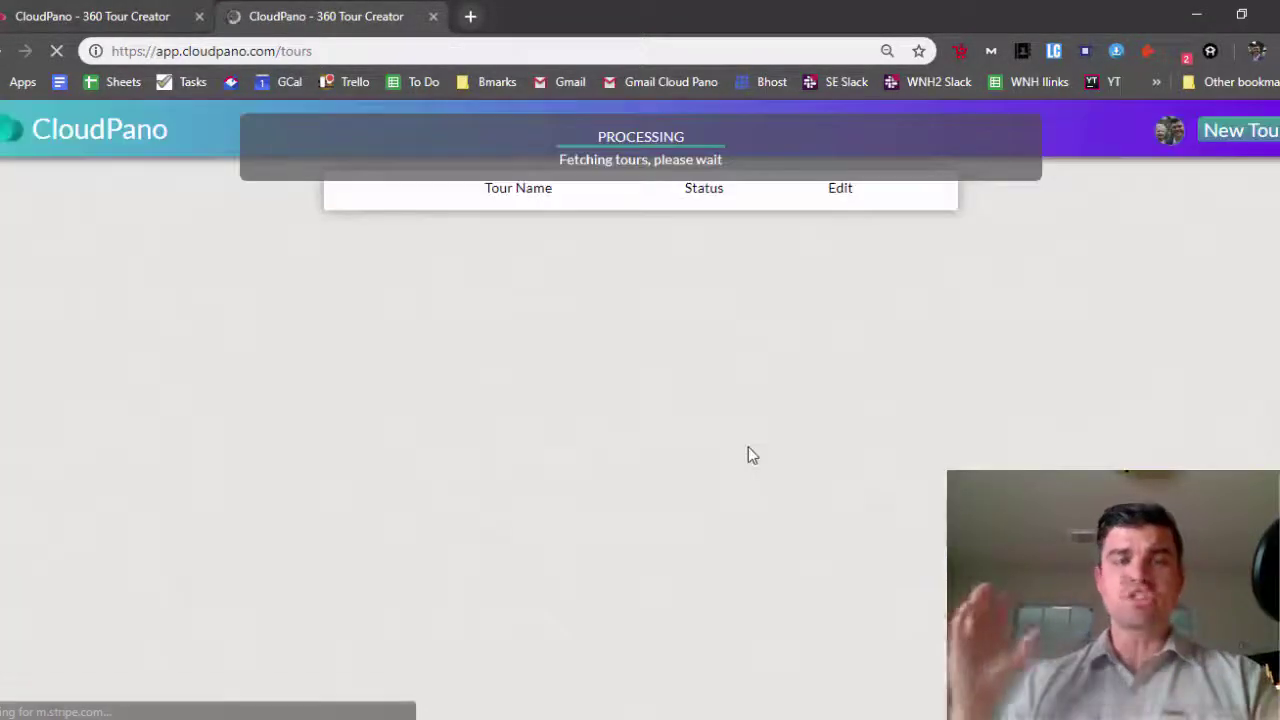
scroll(750, 450, down, 3)
scroll(751, 455, down, 15)
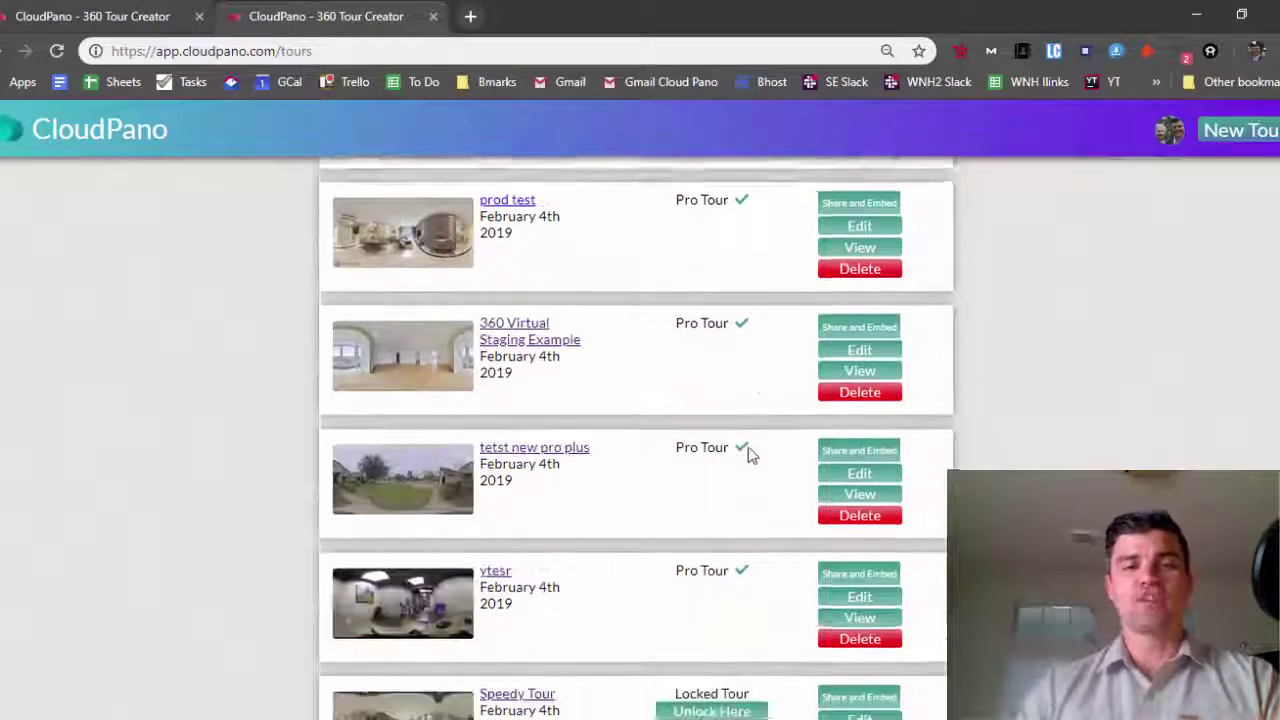
scroll(751, 455, down, 6)
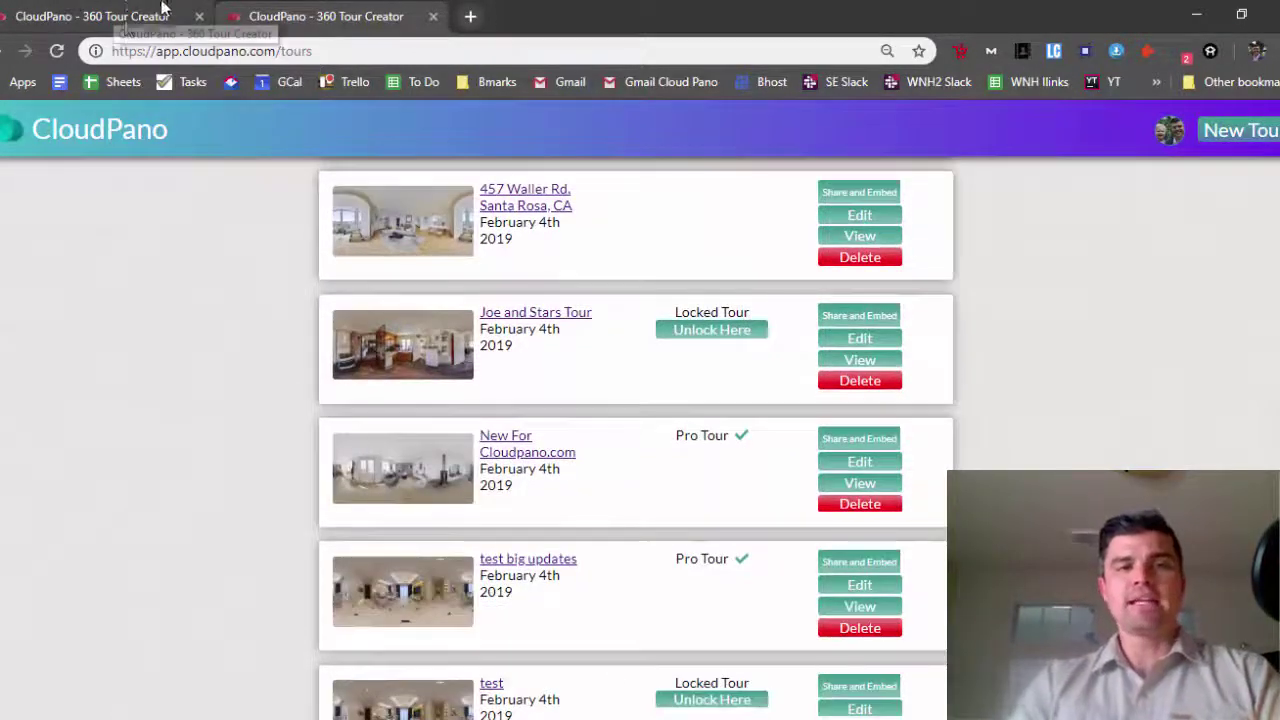
scroll(171, 517, down, 1)
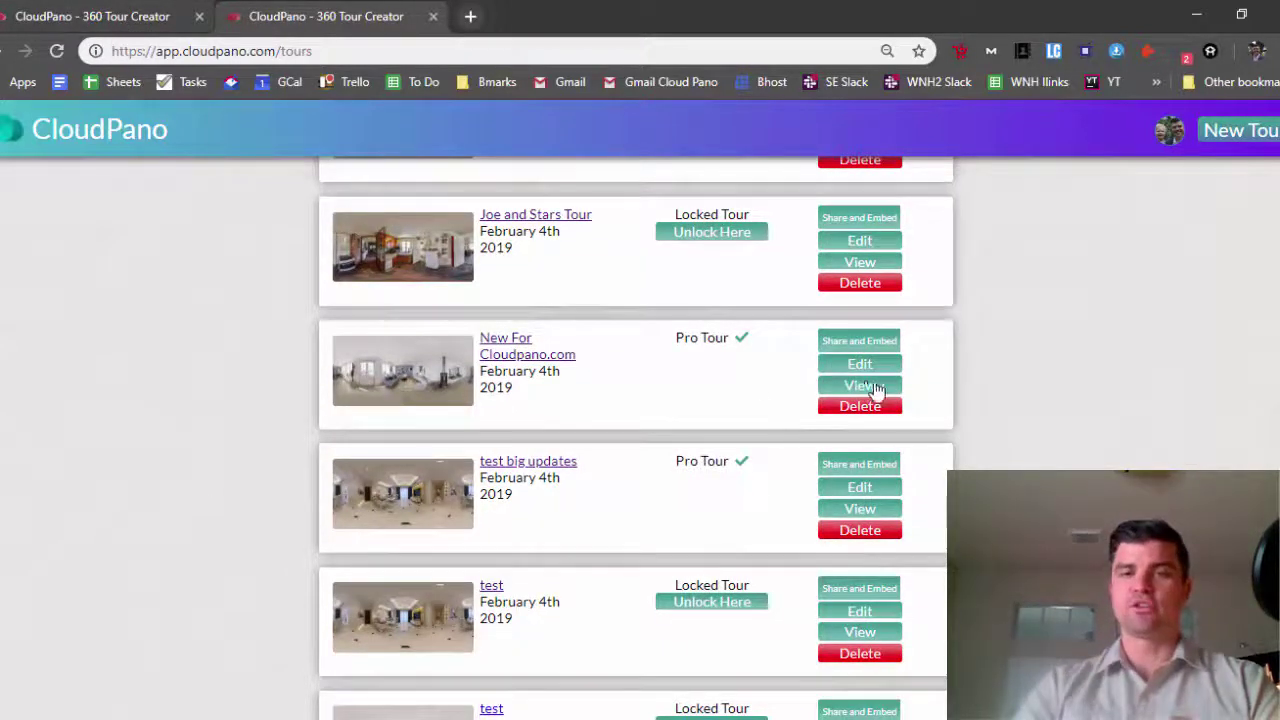
click(860, 364)
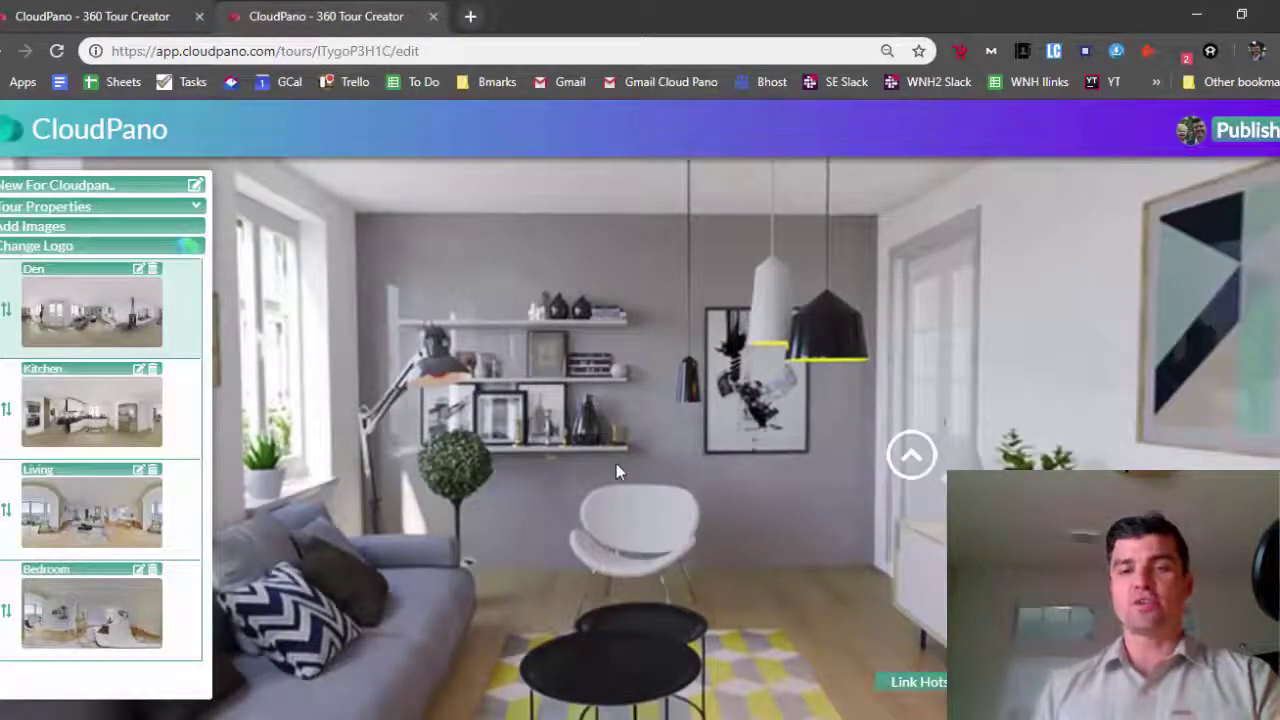
Replace the Den's Living link point with a new one linked to the Living scene
drag(616, 465, 723, 554)
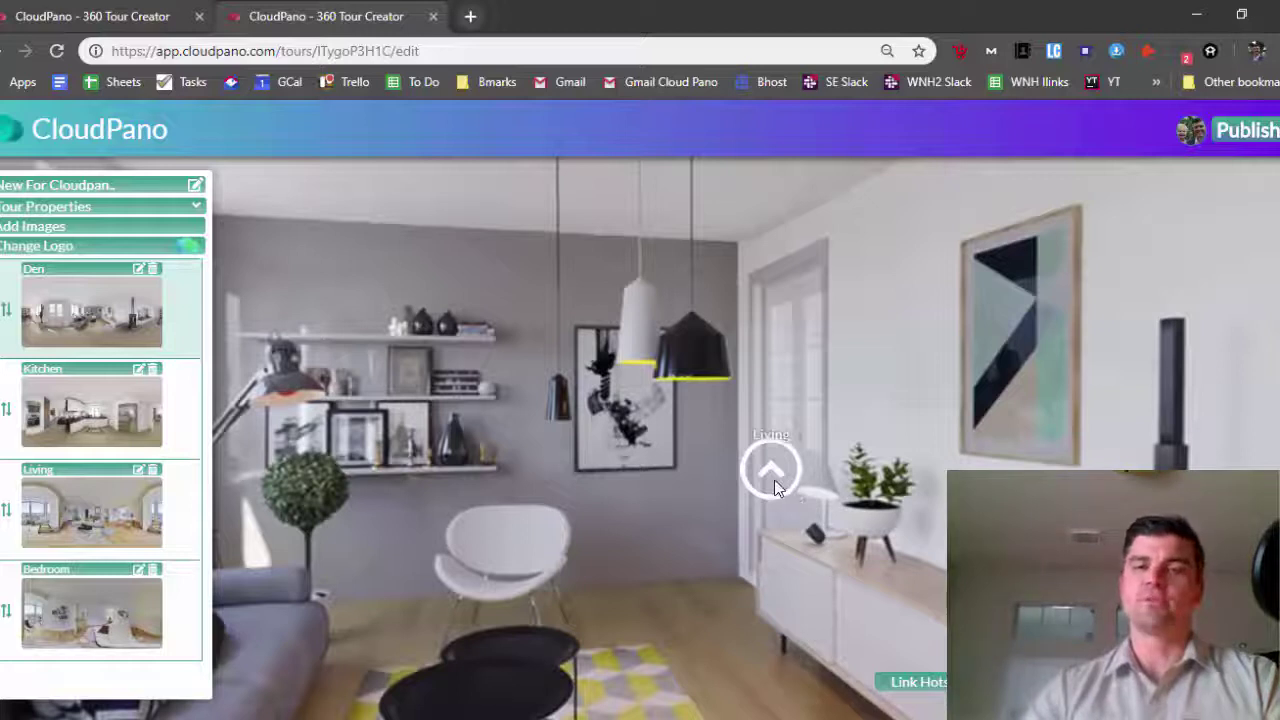
click(772, 482)
click(623, 320)
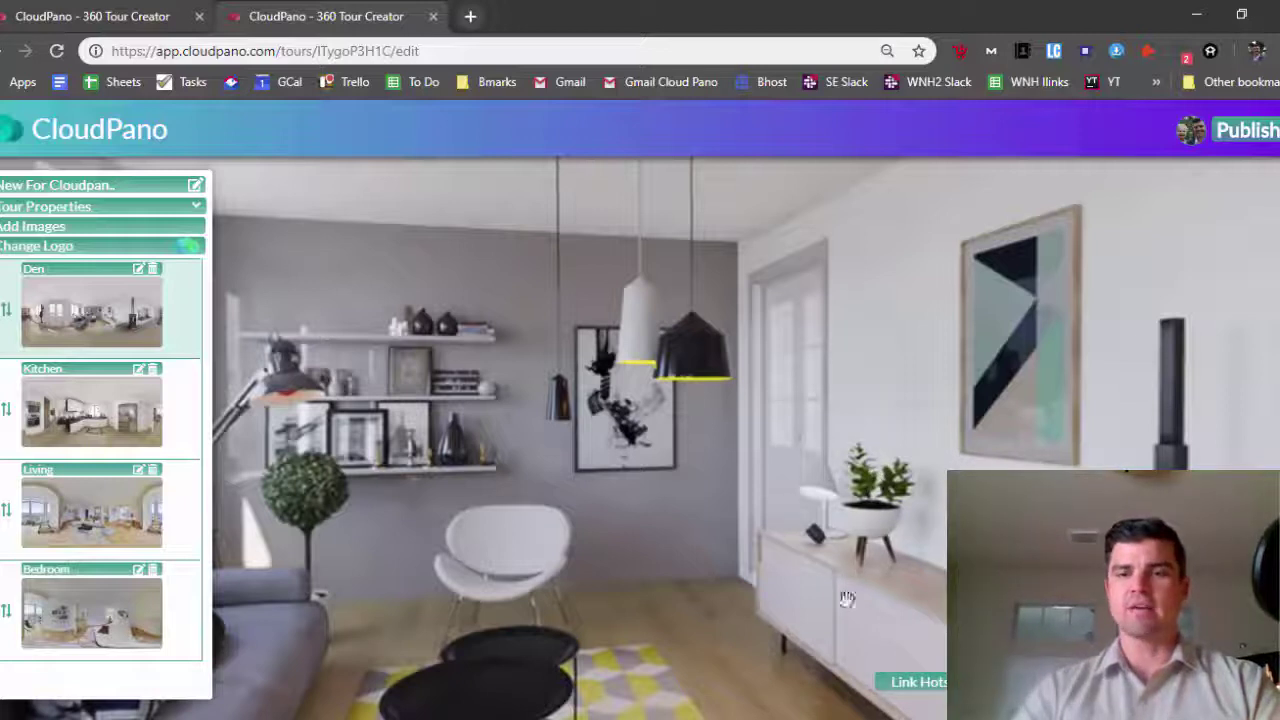
click(900, 684)
click(789, 417)
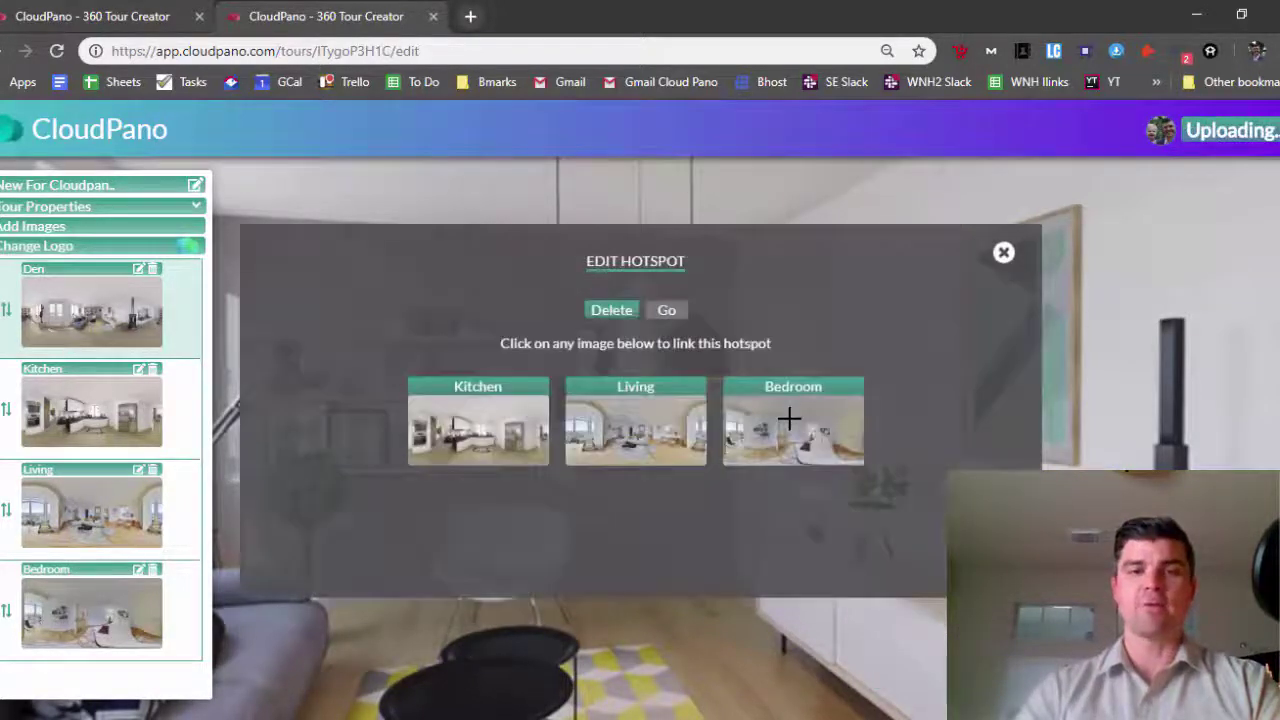
click(610, 450)
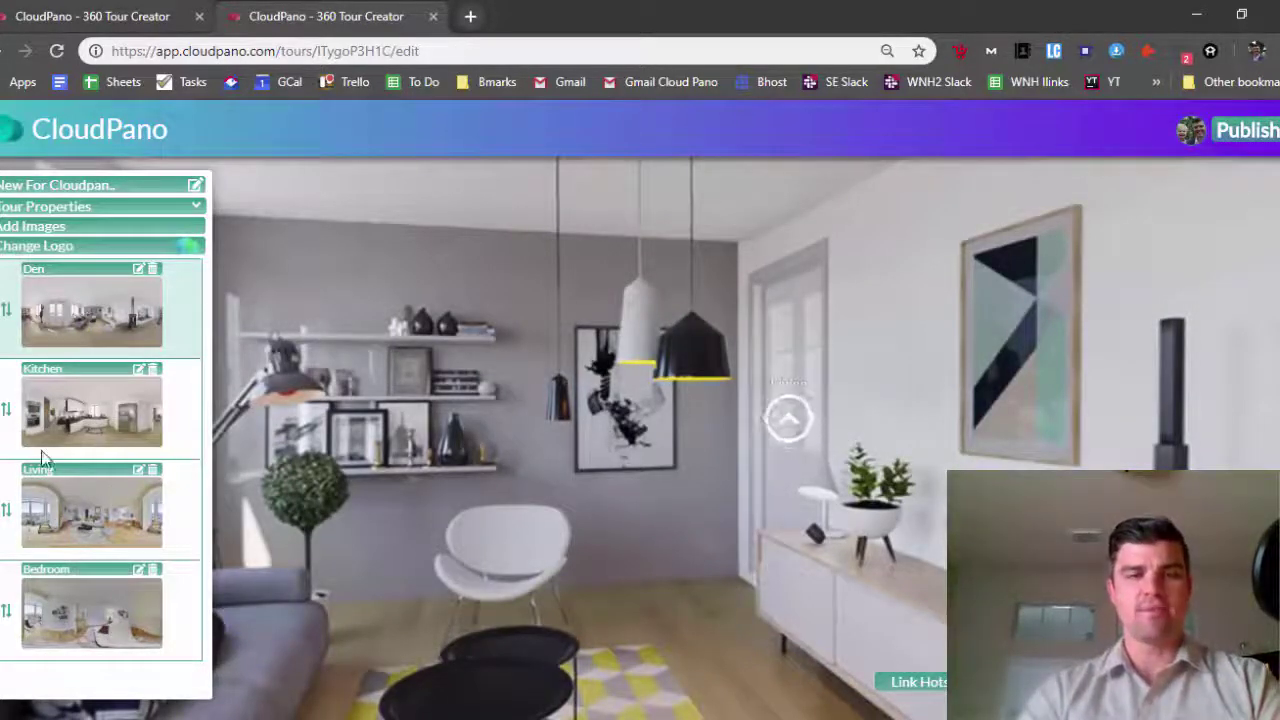
Rename the Living scene to 'Living 200', then change it back to 'Living'
click(139, 470)
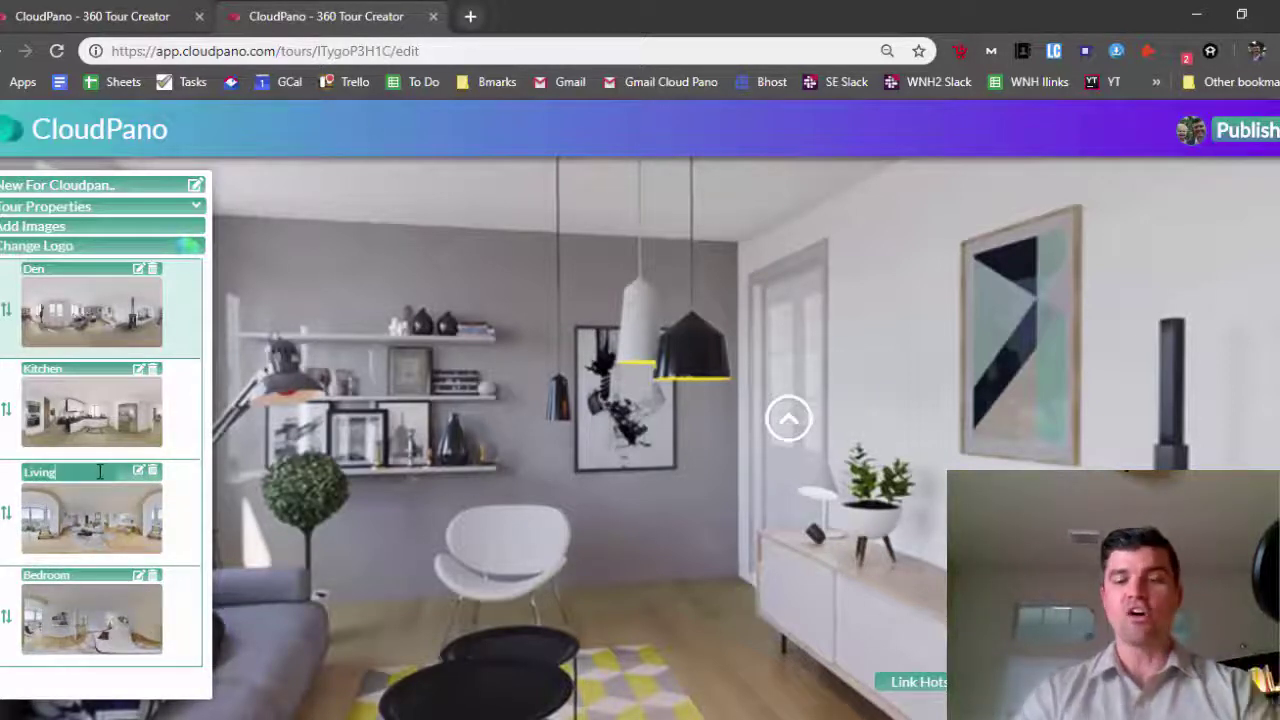
text(200)
key(Return)
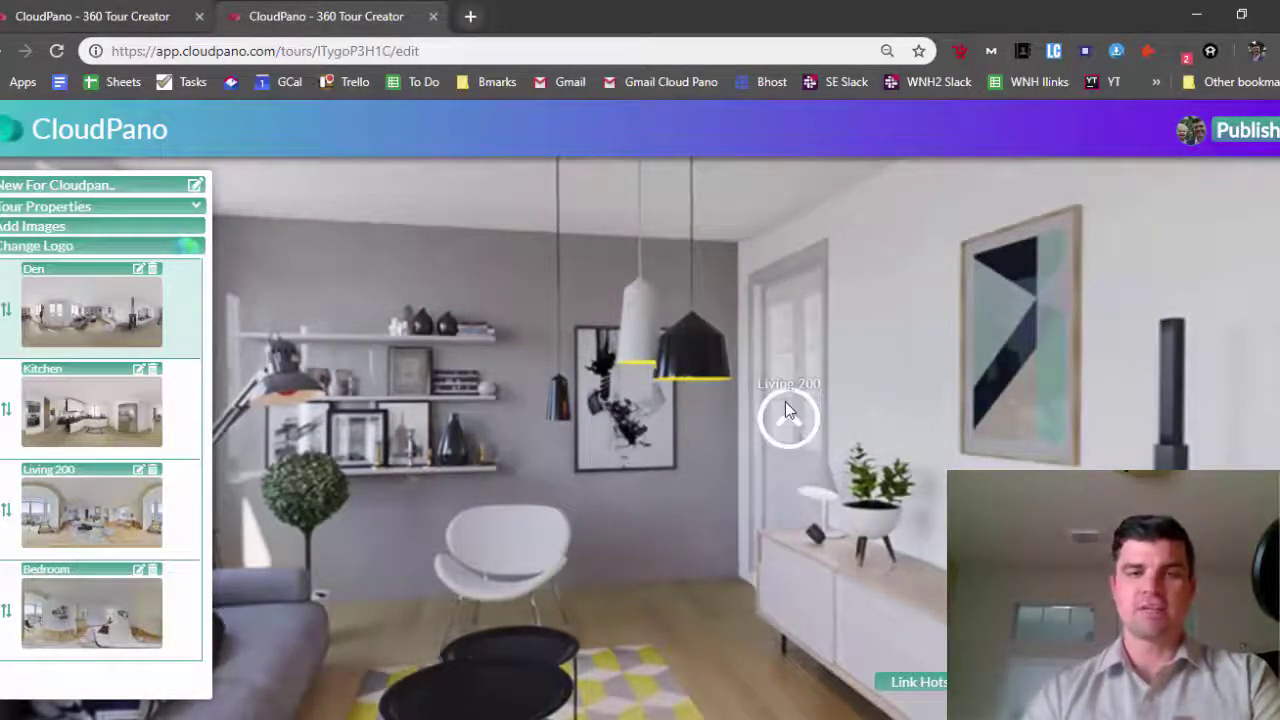
click(140, 471)
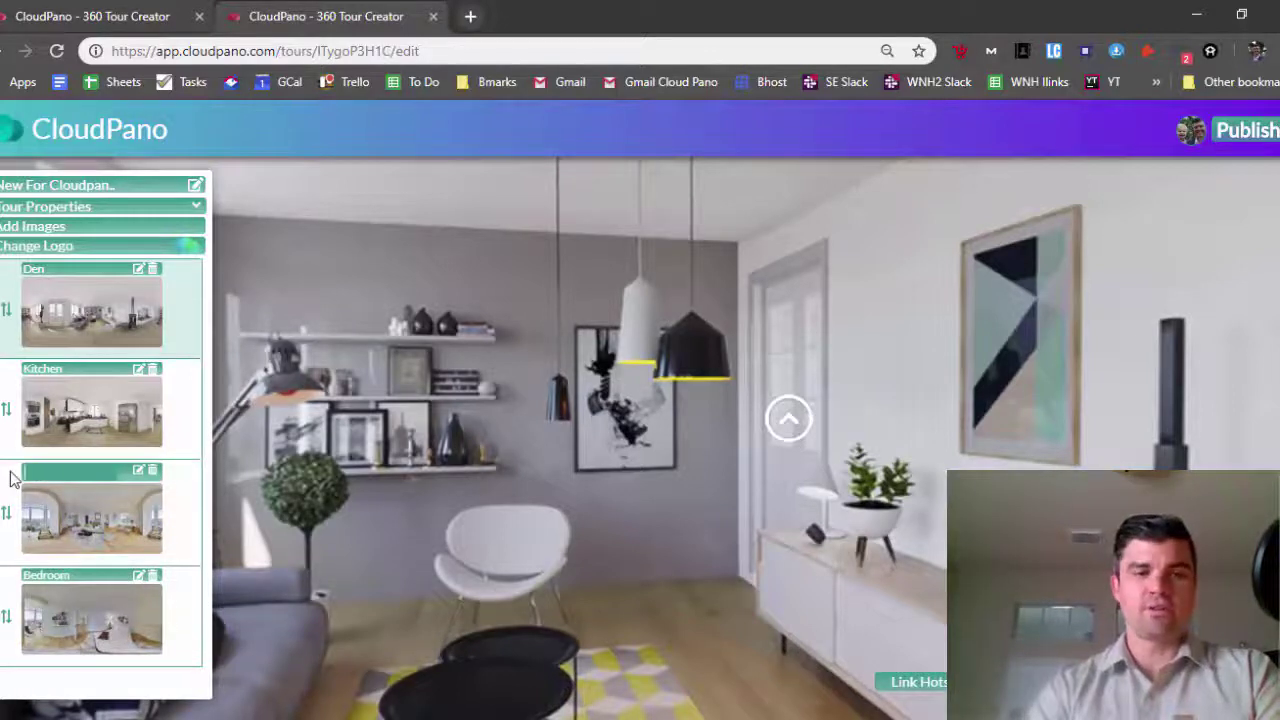
key(Return)
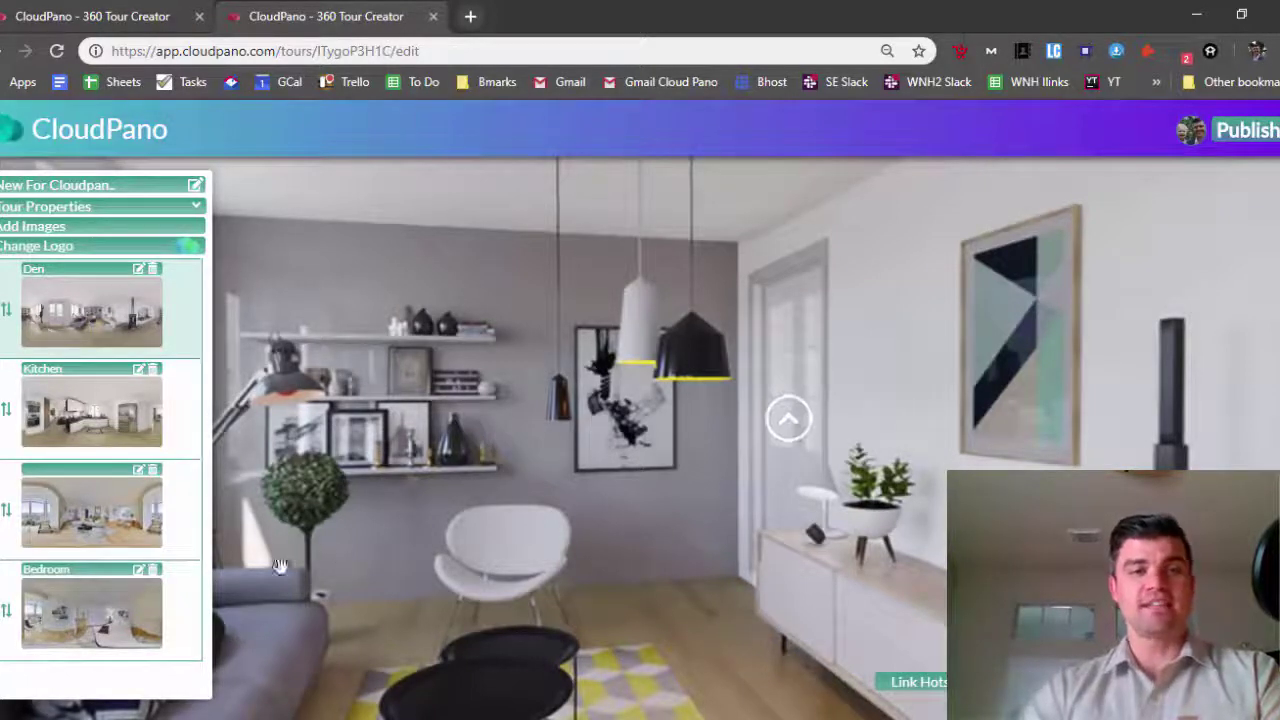
click(141, 471)
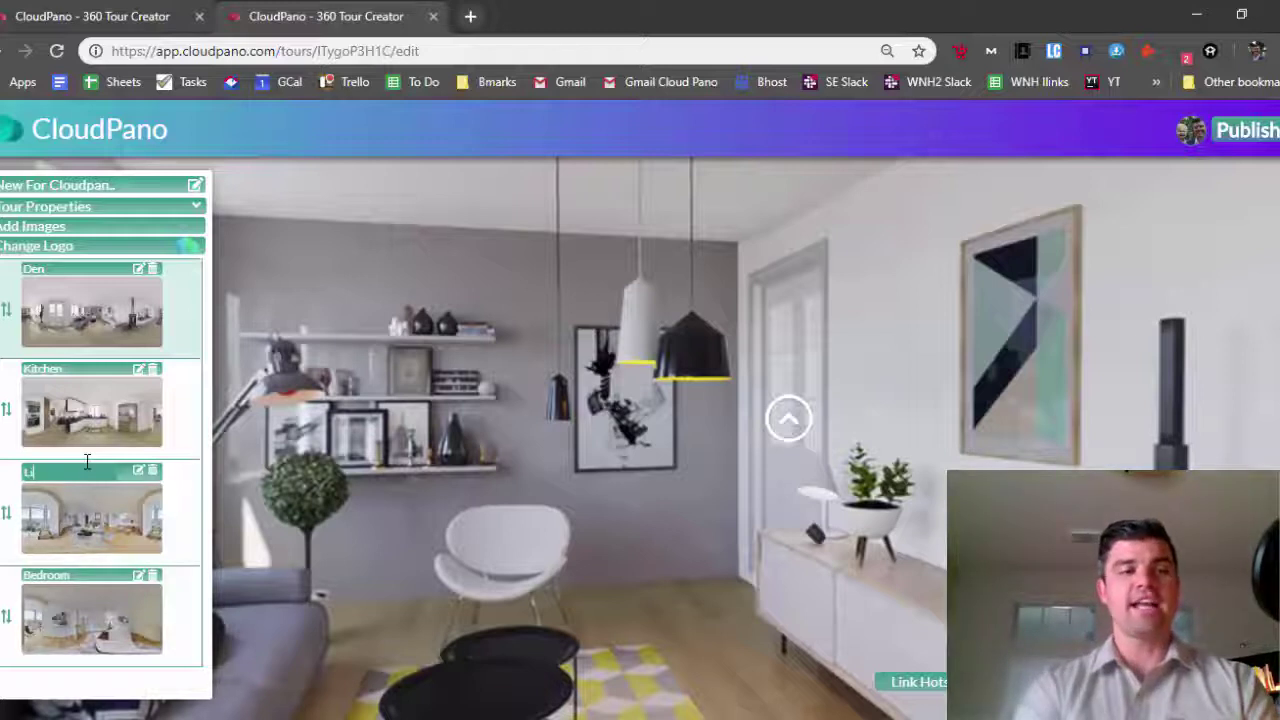
key(Return)
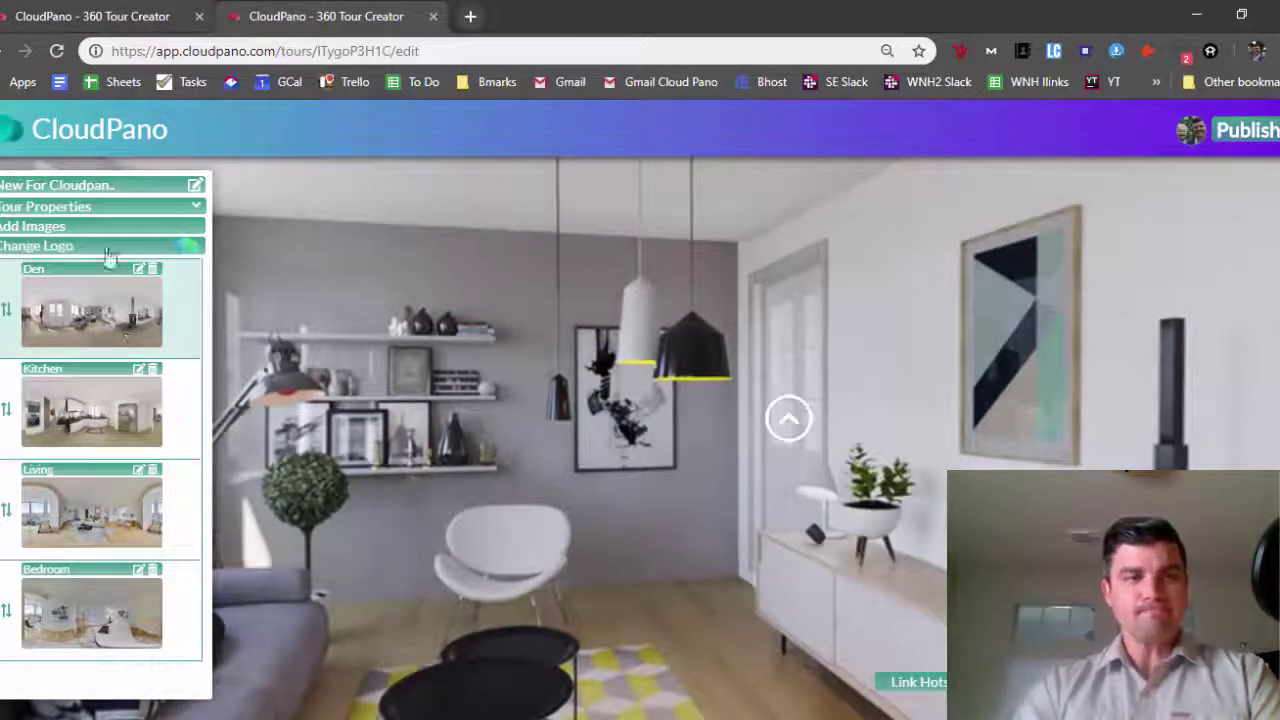
Expand Tour Properties and enter the contact person's name
click(146, 250)
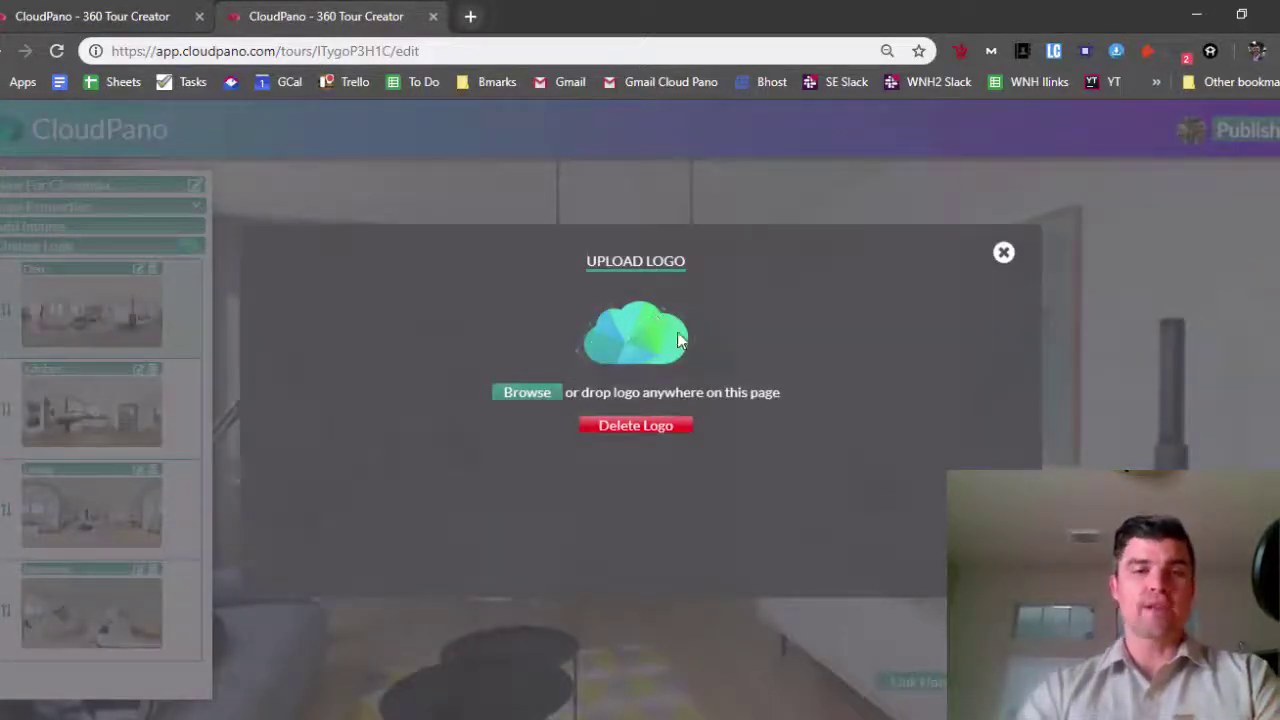
click(1004, 254)
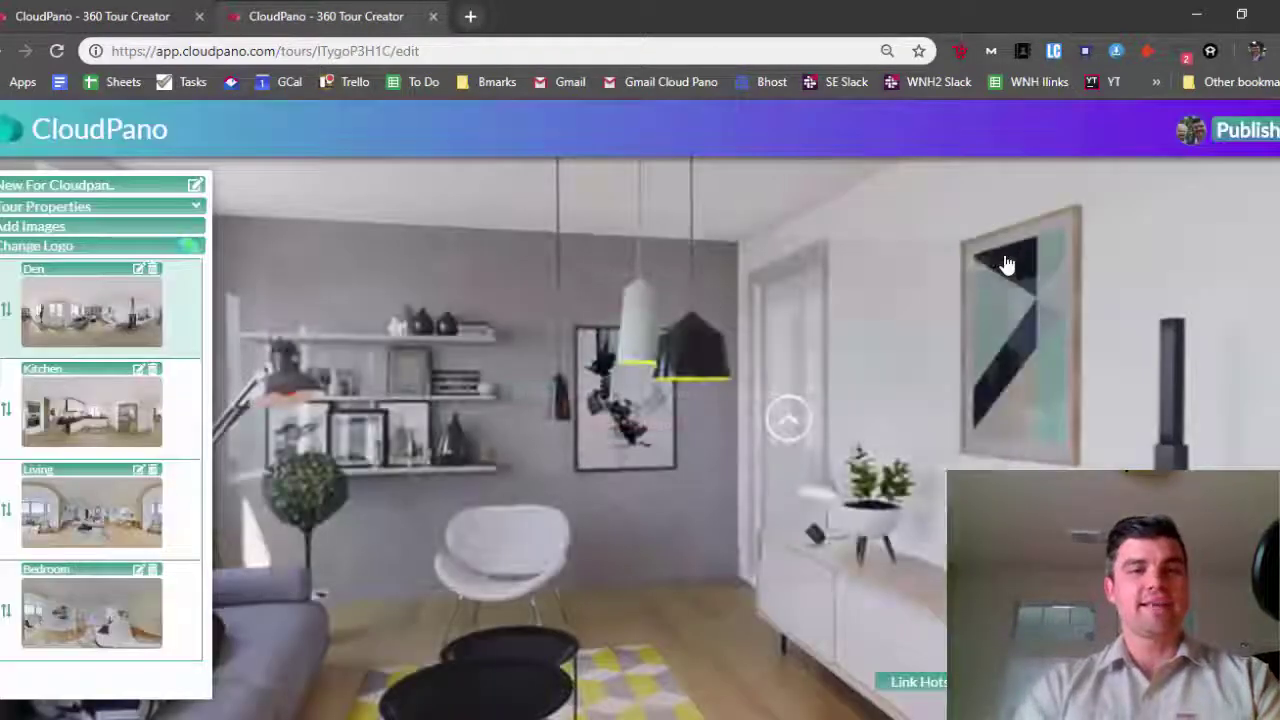
click(190, 212)
click(196, 231)
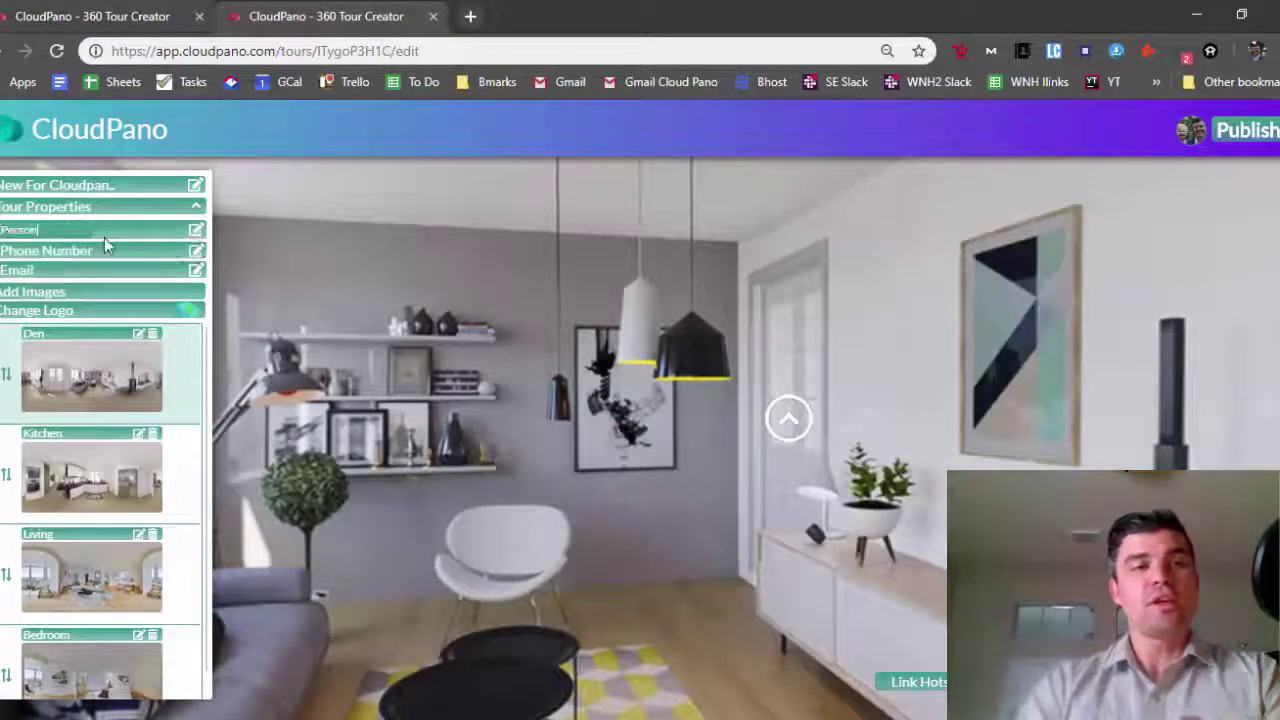
text(Nam)
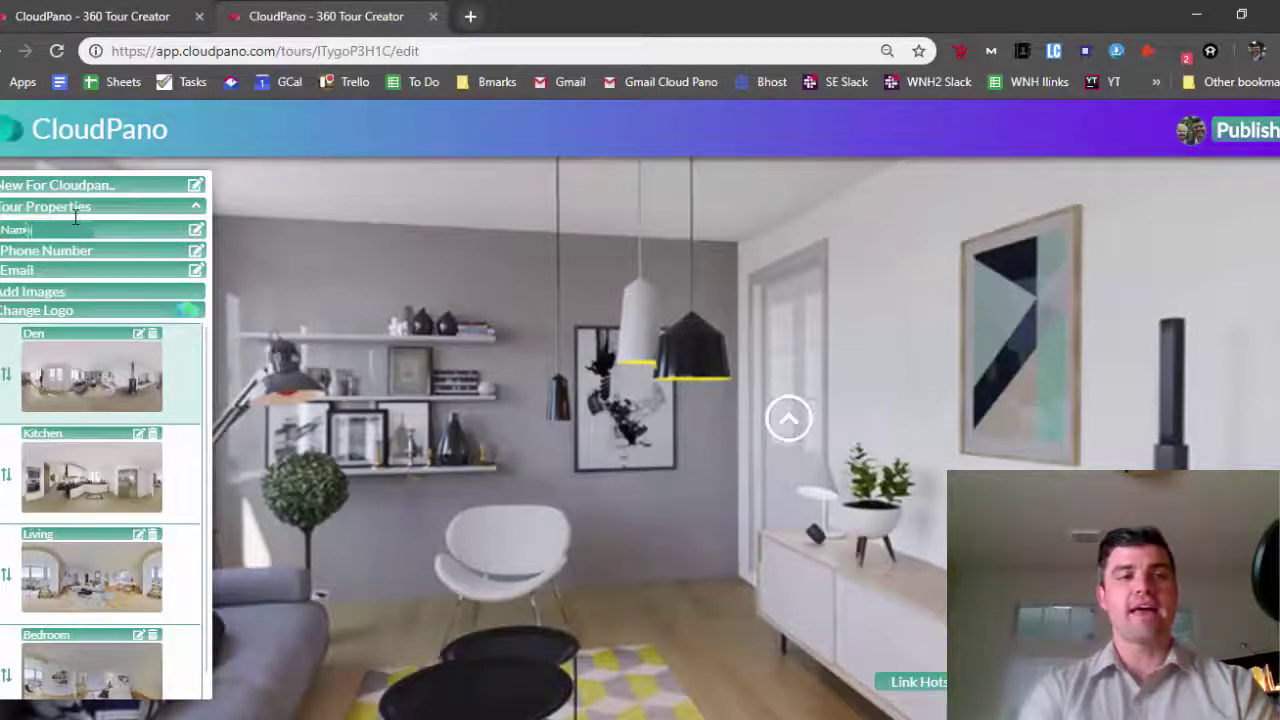
text(e)
key(Return)
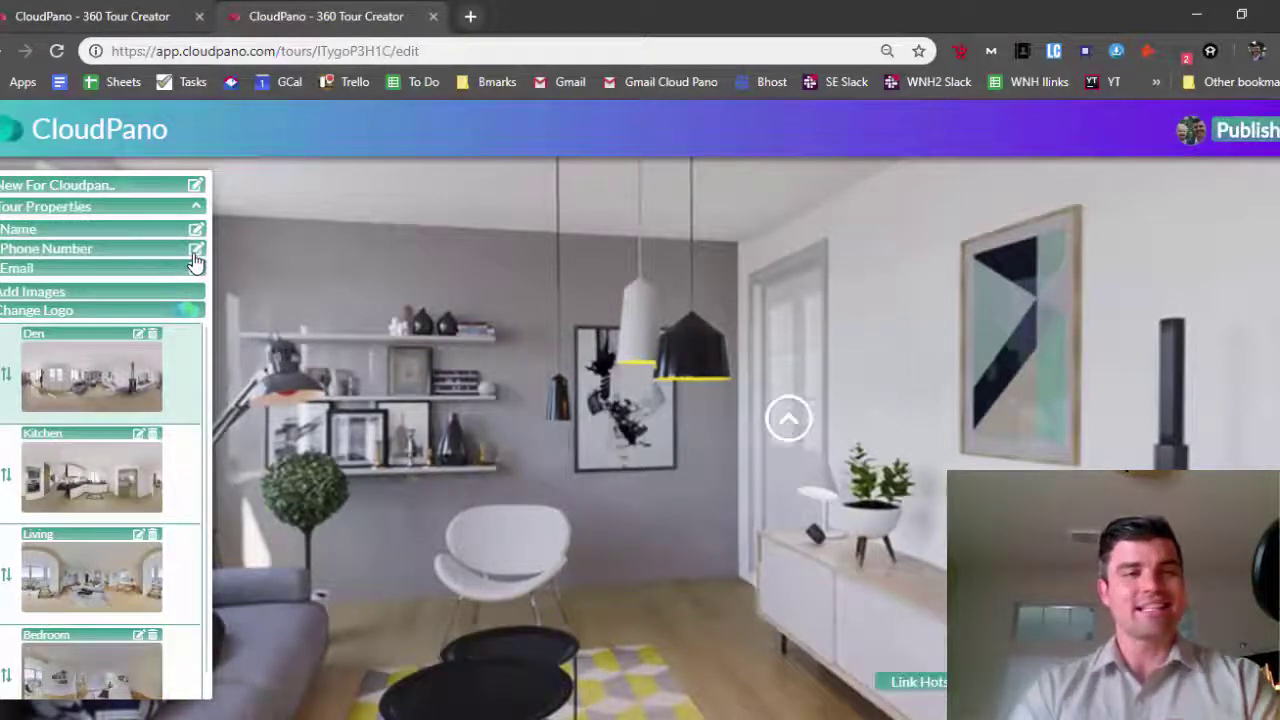
Fill in the contact phone number and the contact e-mail address
click(196, 250)
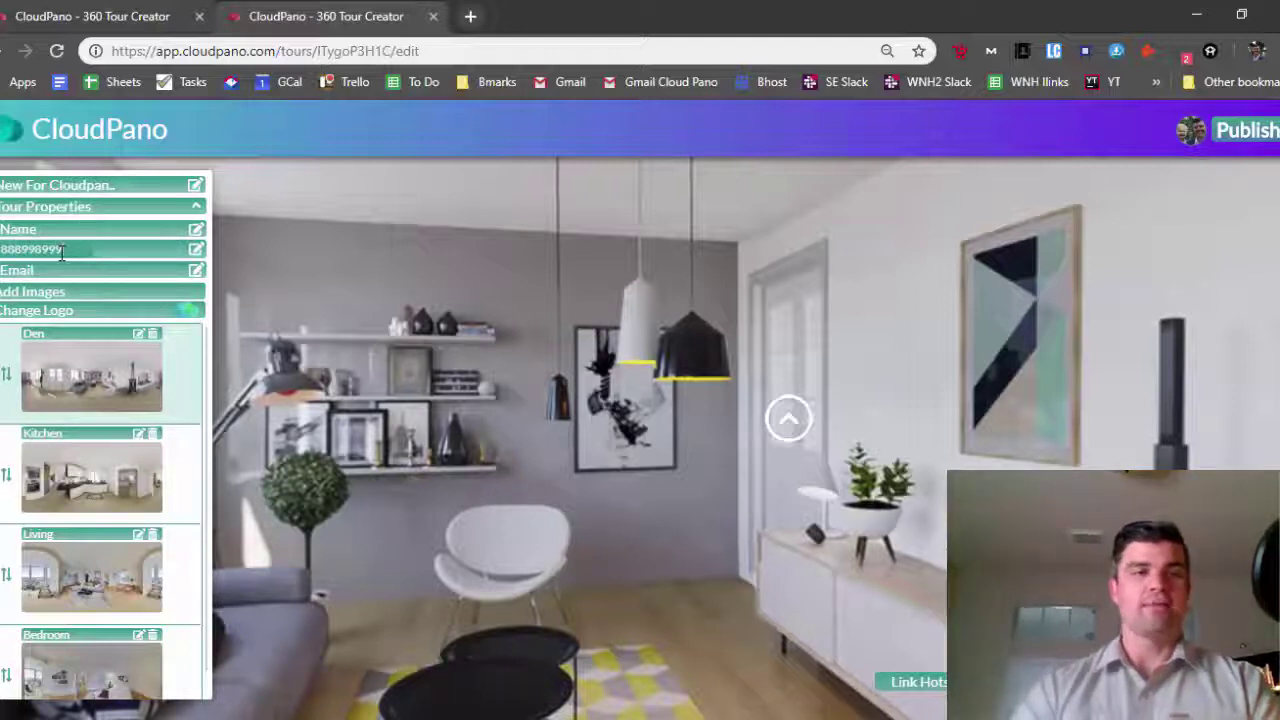
key(Return)
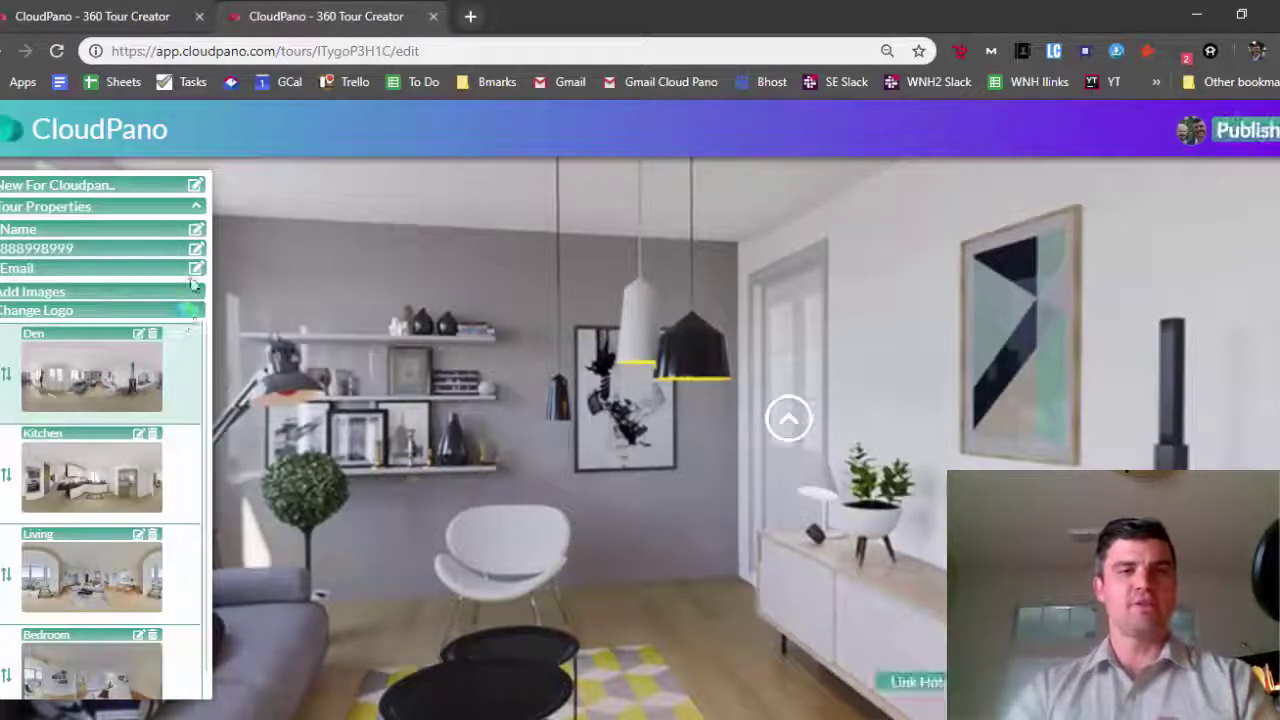
click(80, 276)
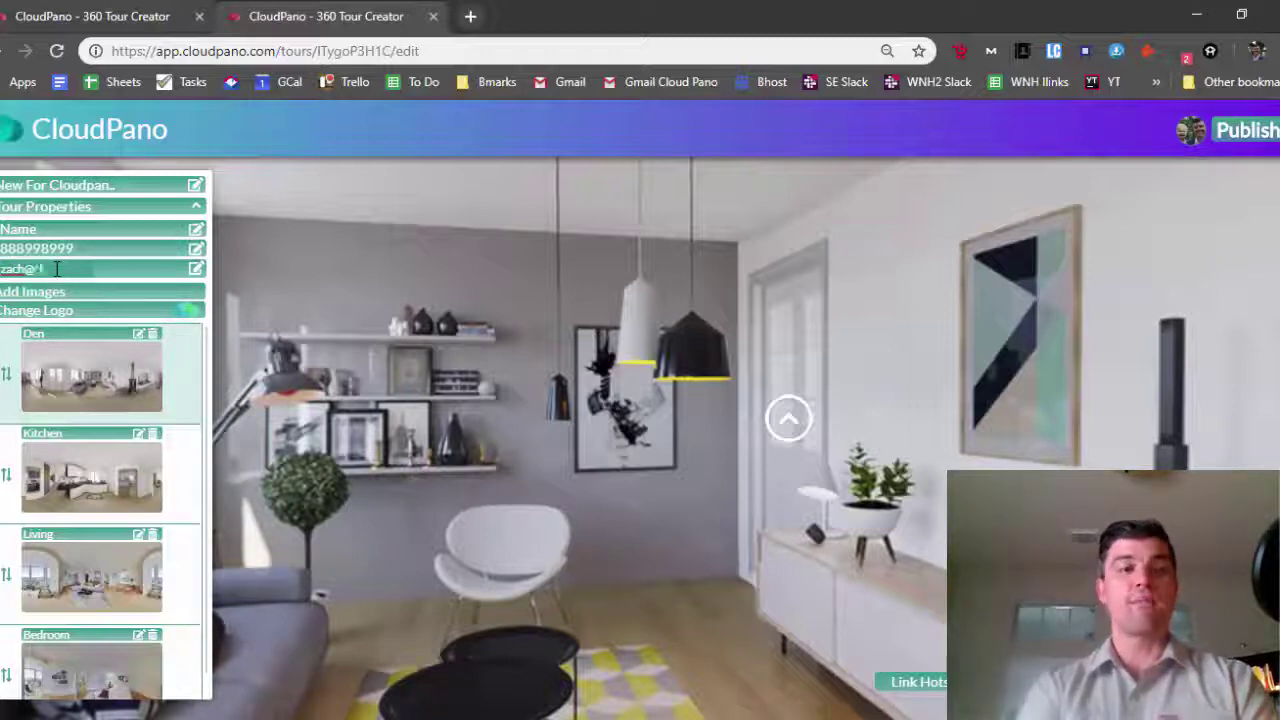
key(Return)
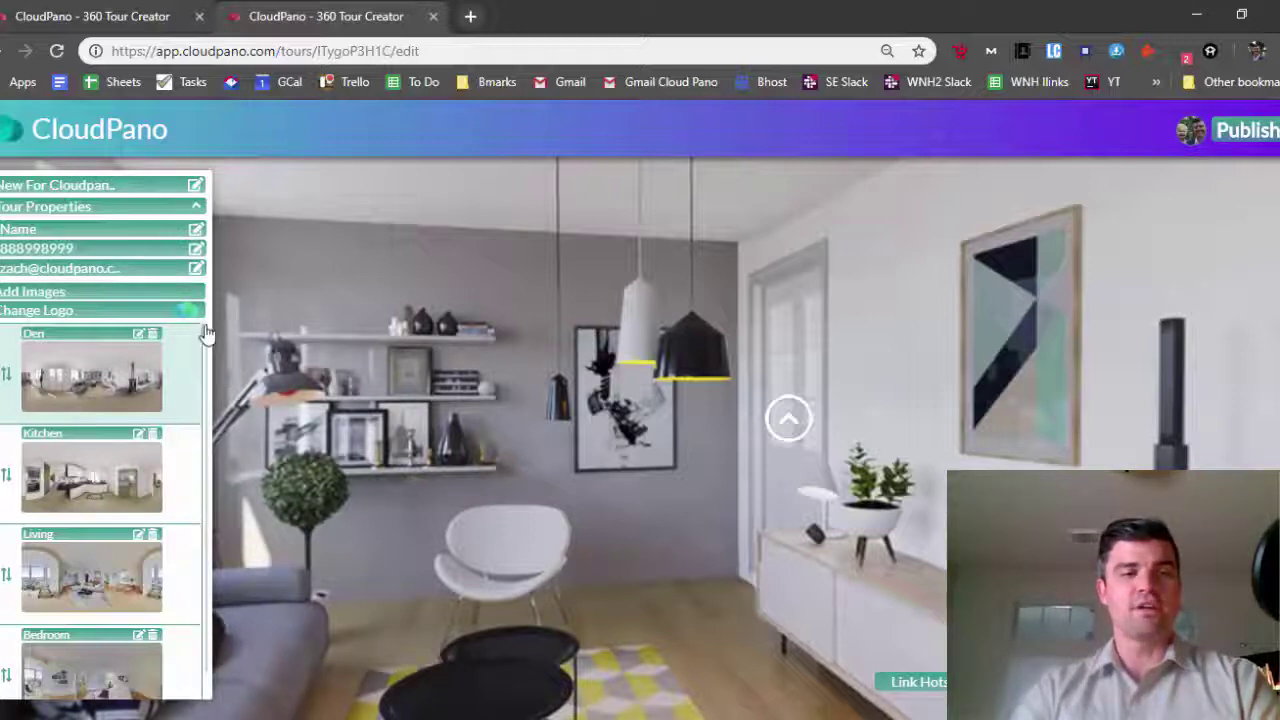
drag(1037, 447, 623, 397)
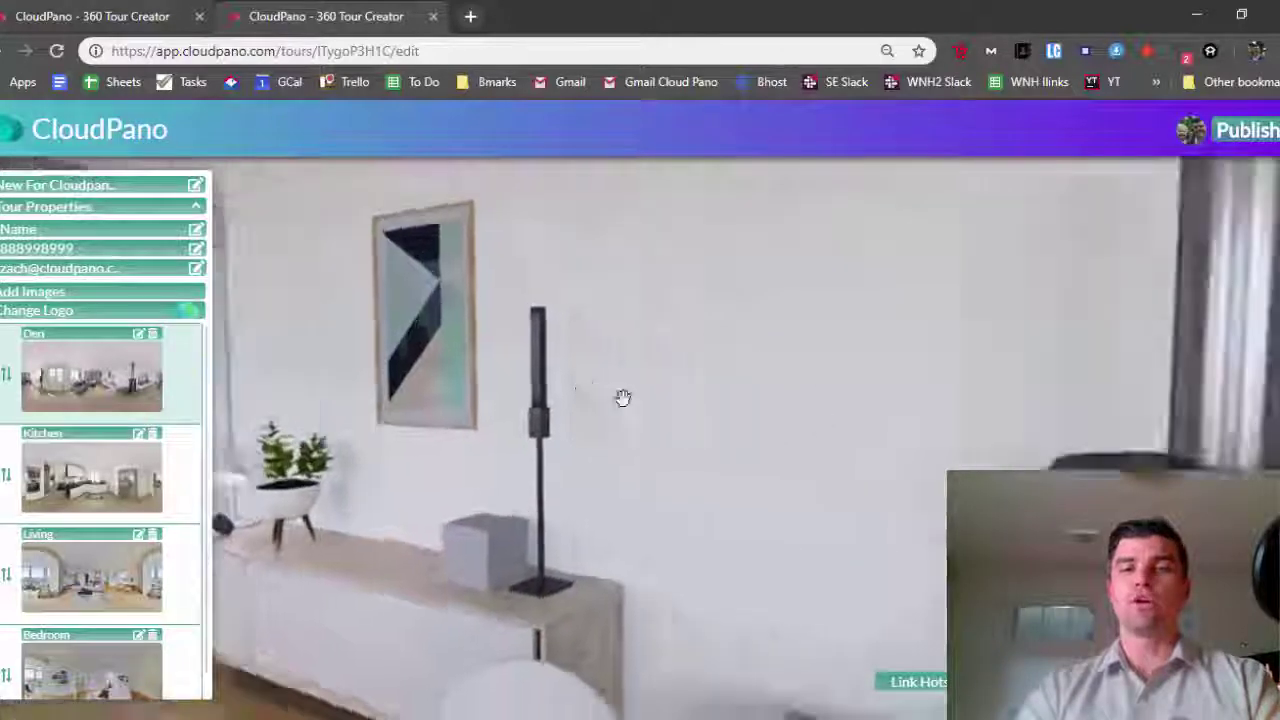
Set the Den's initial view facing the desk, framed poster and bookshelf
drag(817, 437, 845, 525)
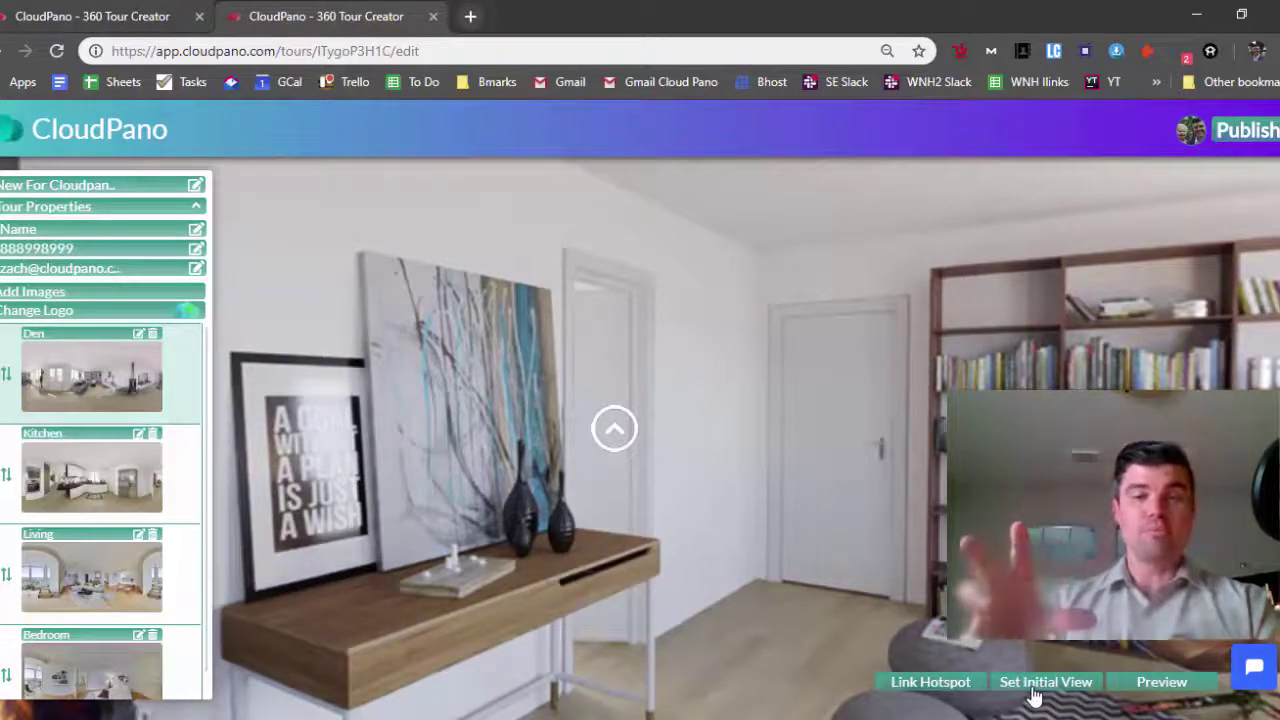
click(1031, 687)
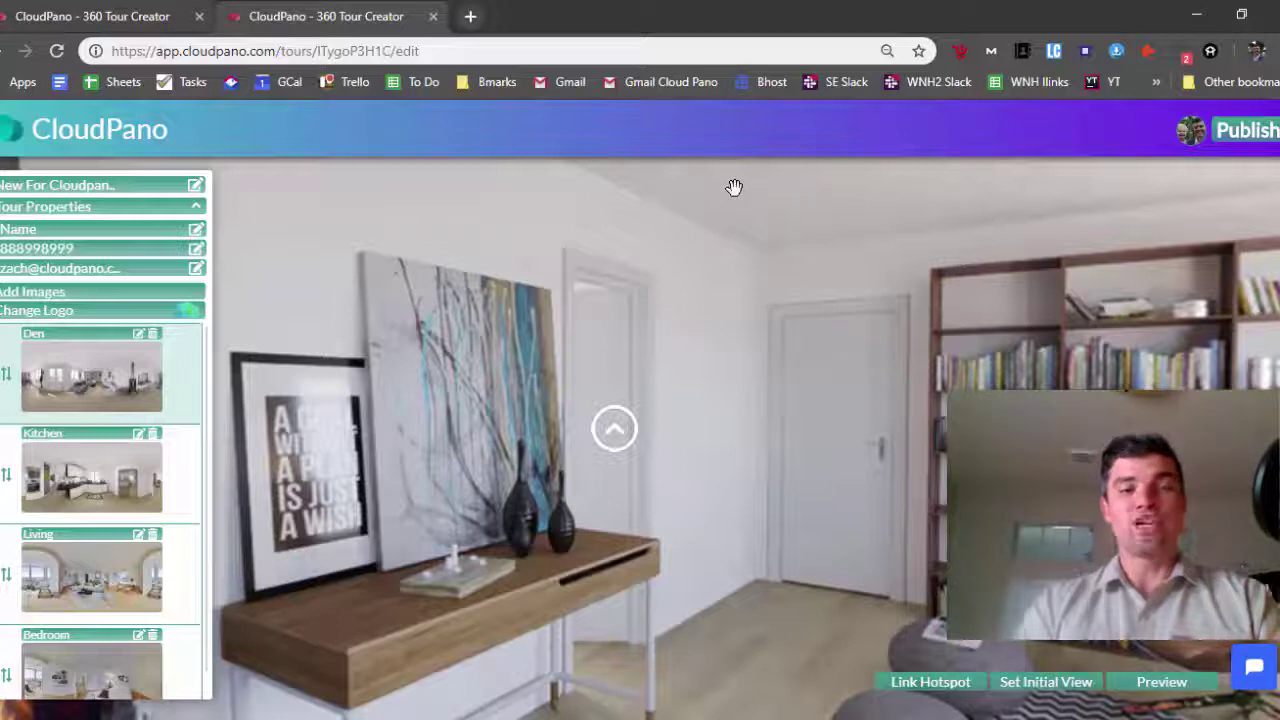
scroll(100, 540, down, 1)
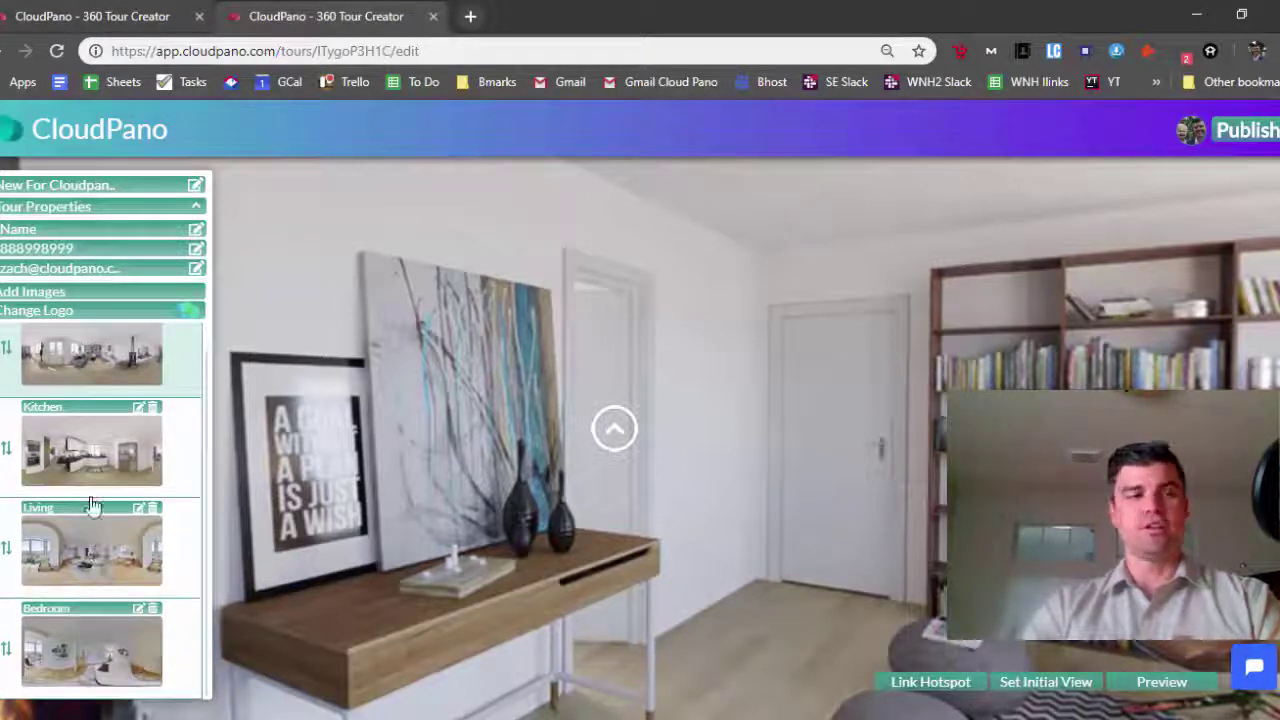
Upload Kitchen+dining.jpg from Desktop > CP > 360Photos as a new scene
click(66, 294)
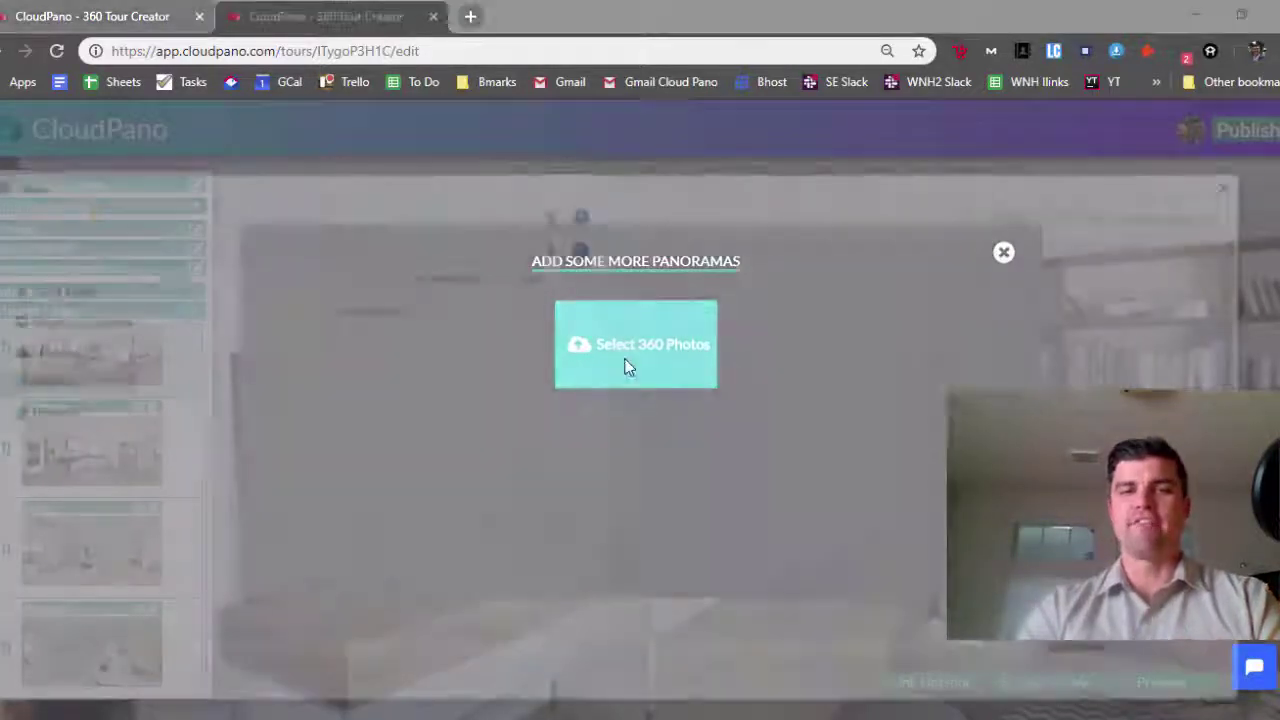
click(628, 367)
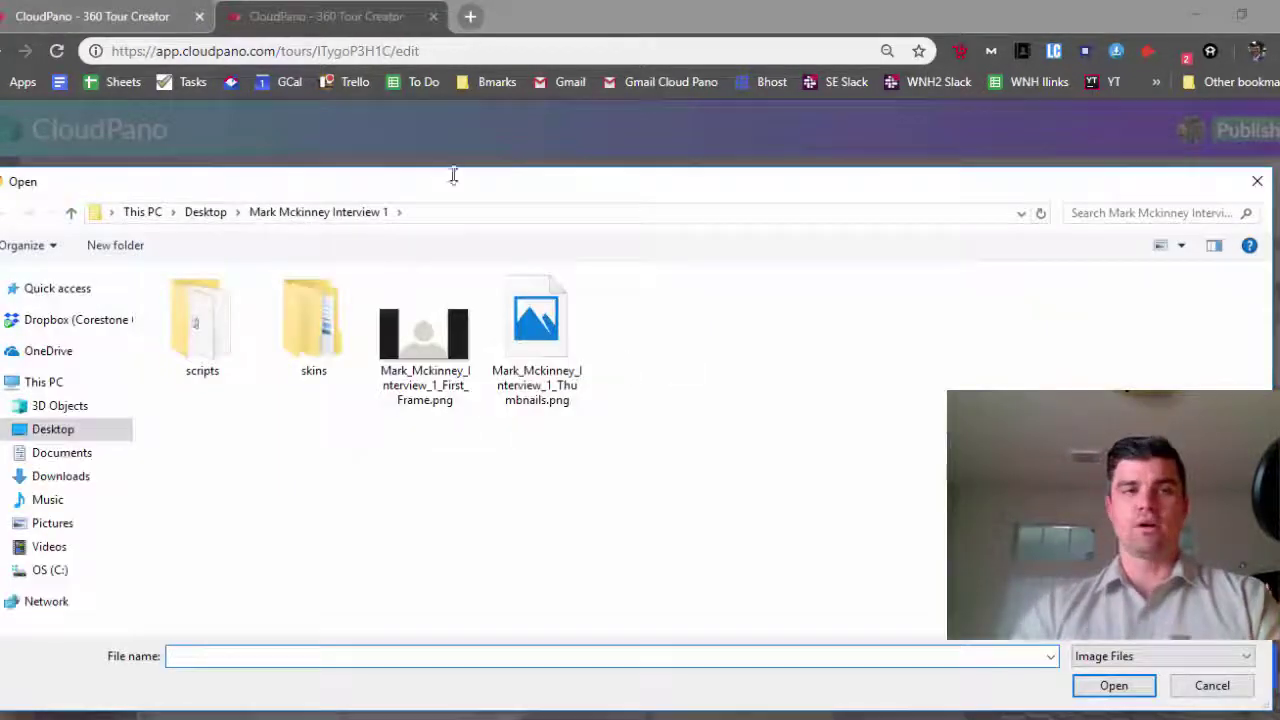
click(200, 214)
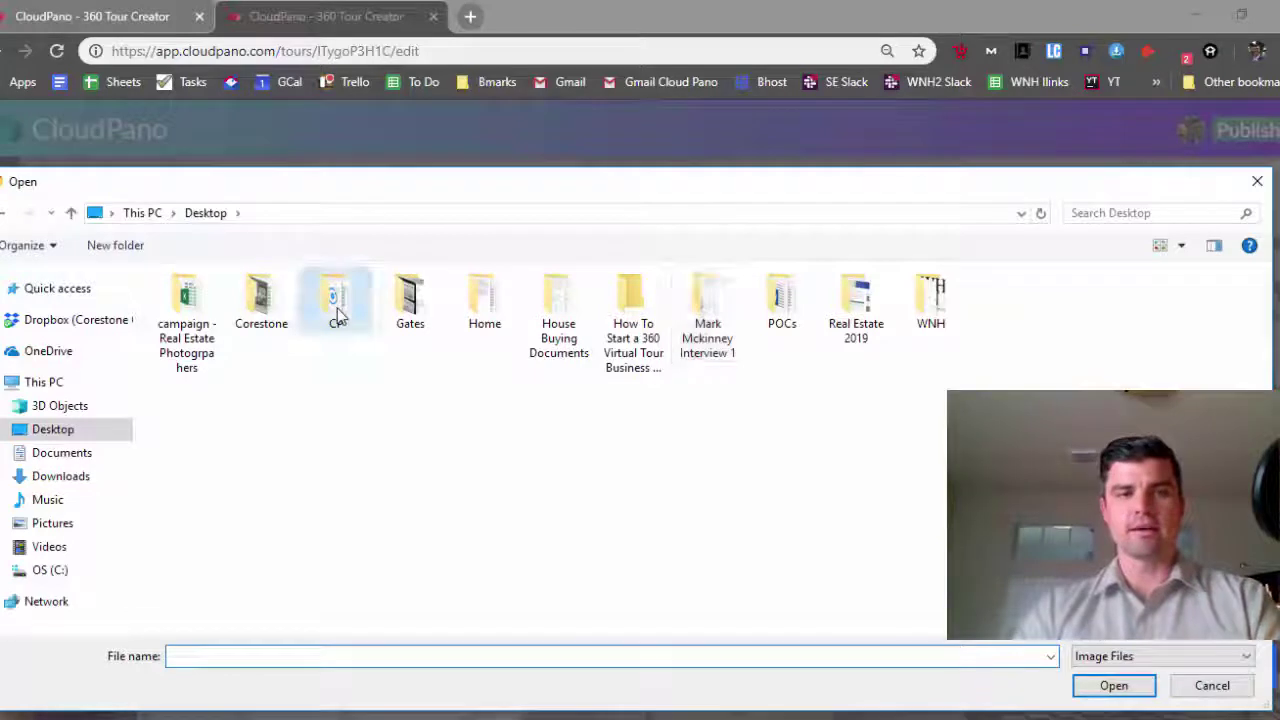
double_click(336, 298)
double_click(212, 425)
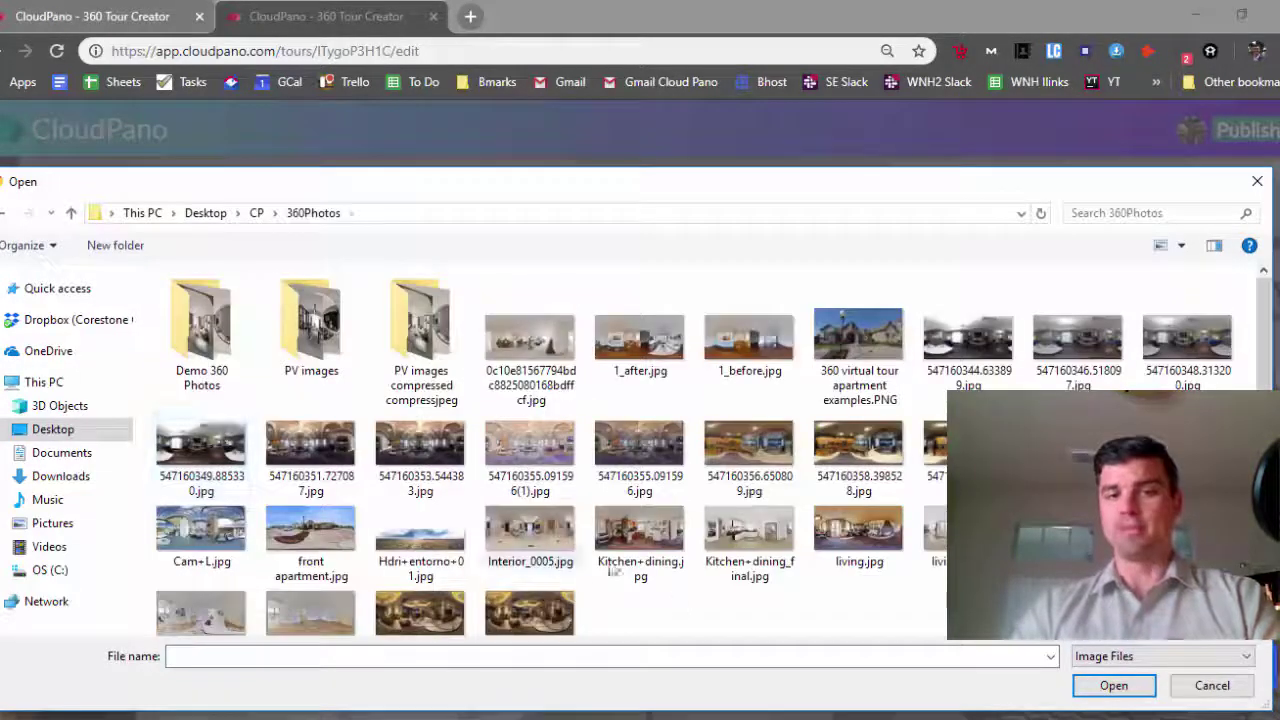
double_click(641, 540)
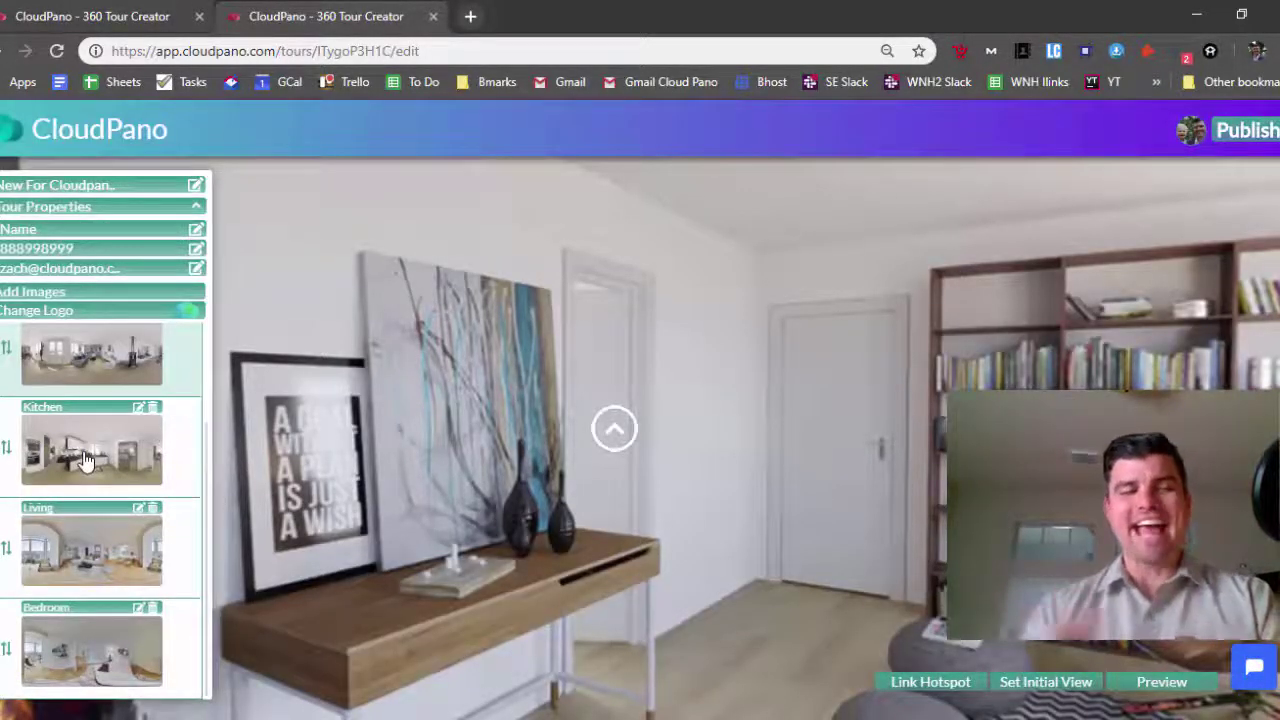
Rename the Kitchen+dining scene to 'Kitche Before' and move it to the bottom of the list
scroll(55, 465, up, 2)
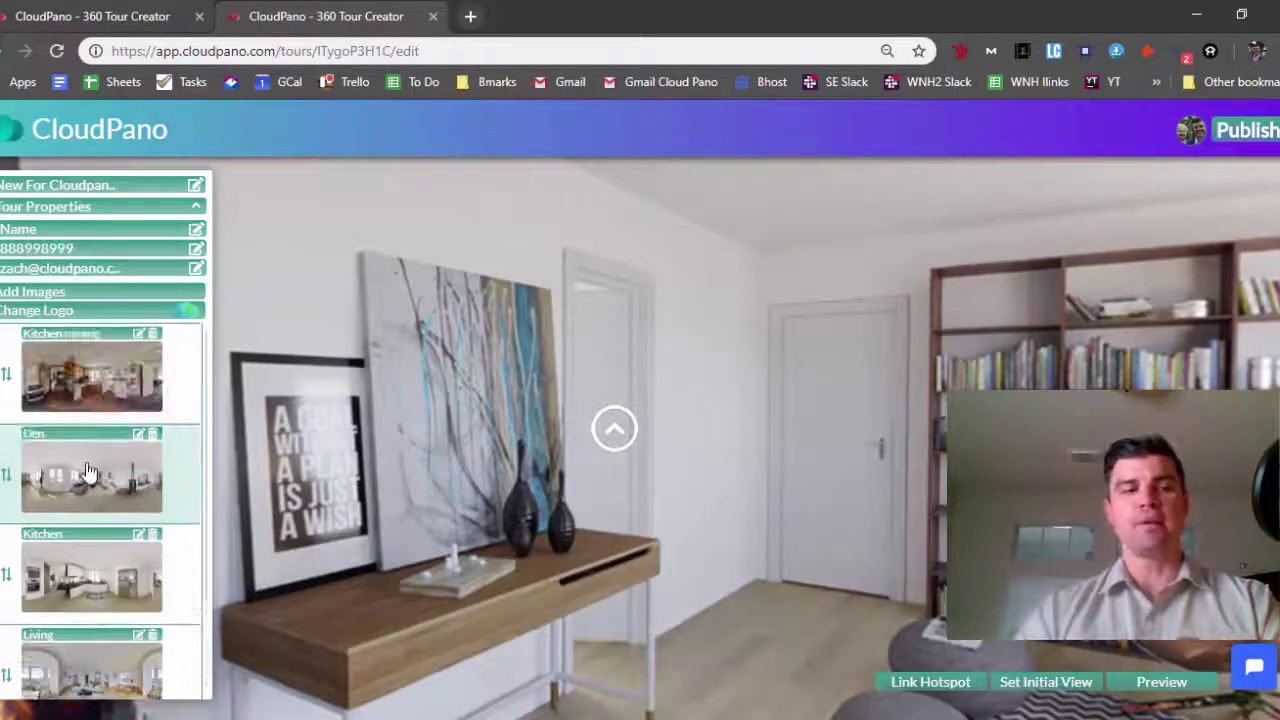
click(91, 400)
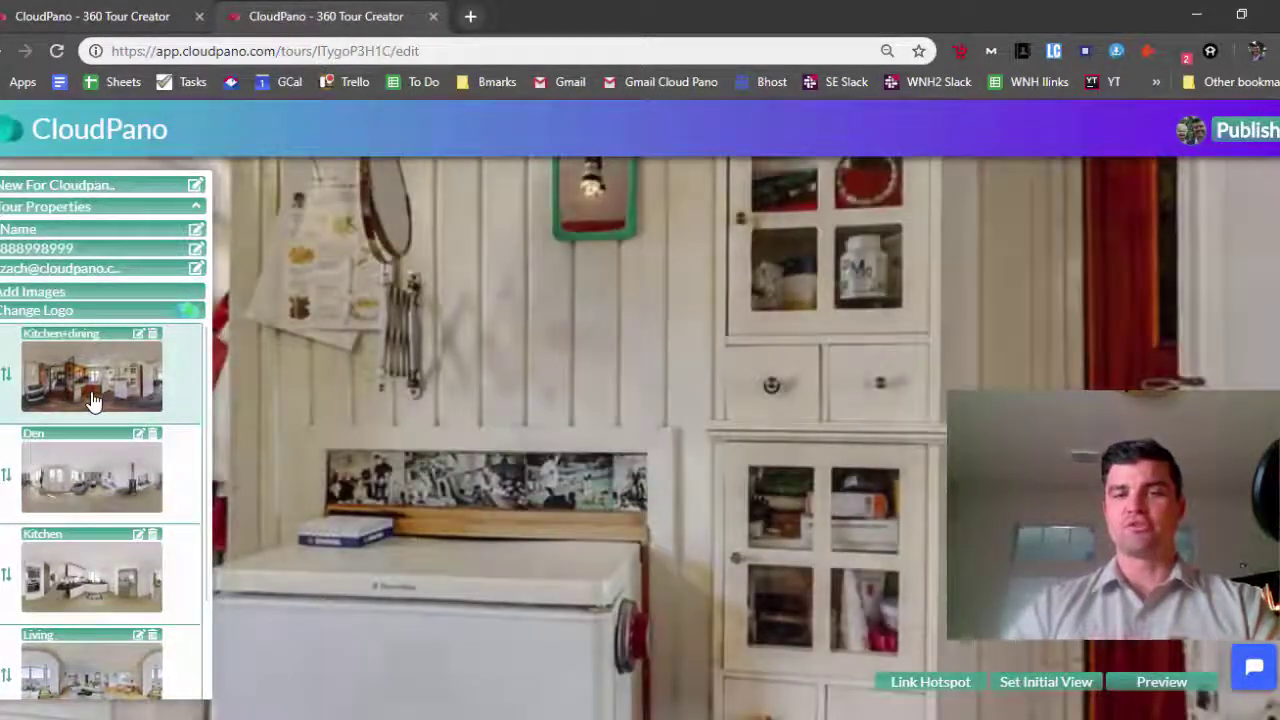
drag(536, 467, 834, 376)
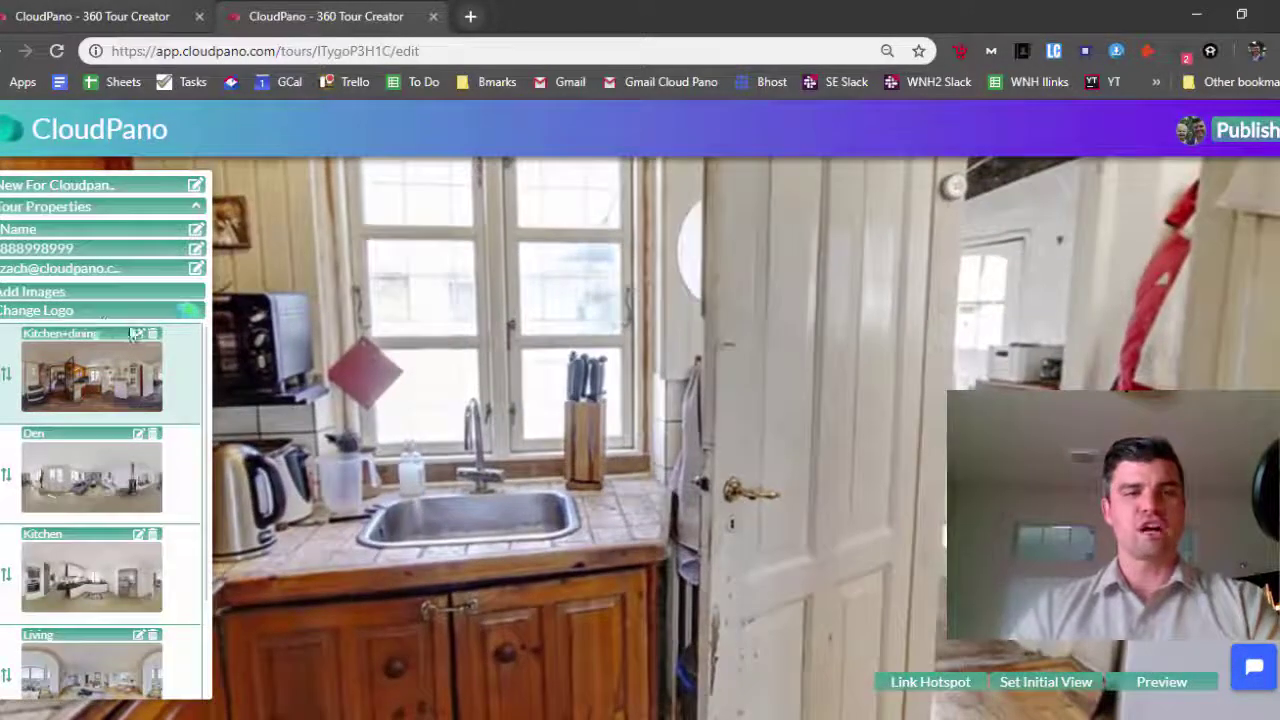
click(138, 335)
triple_click(92, 337)
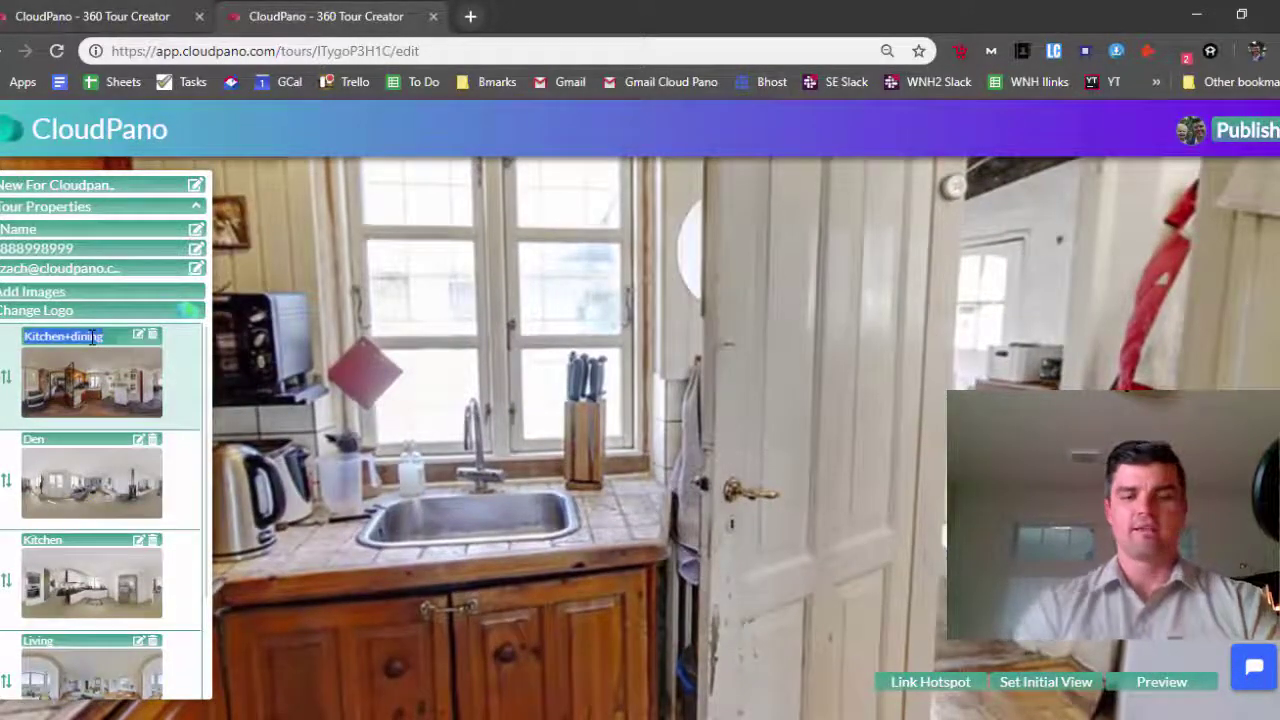
text(Kitche Before)
key(Return)
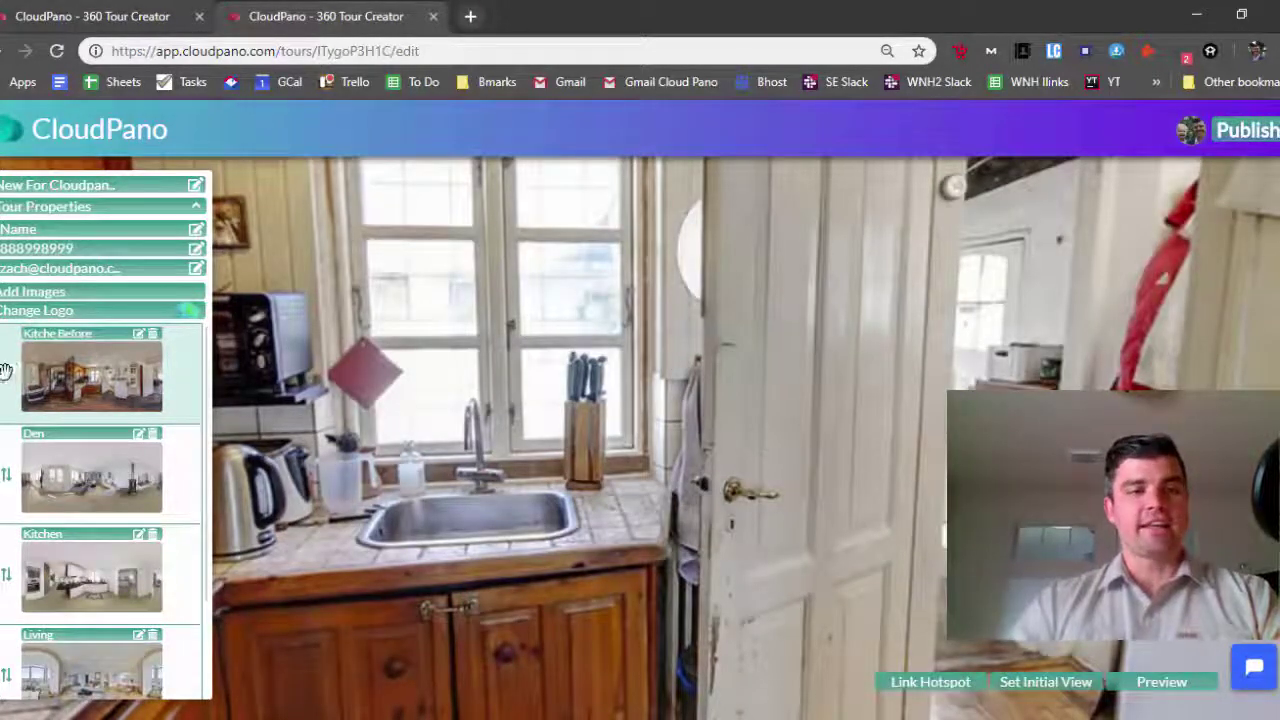
drag(5, 371, 12, 632)
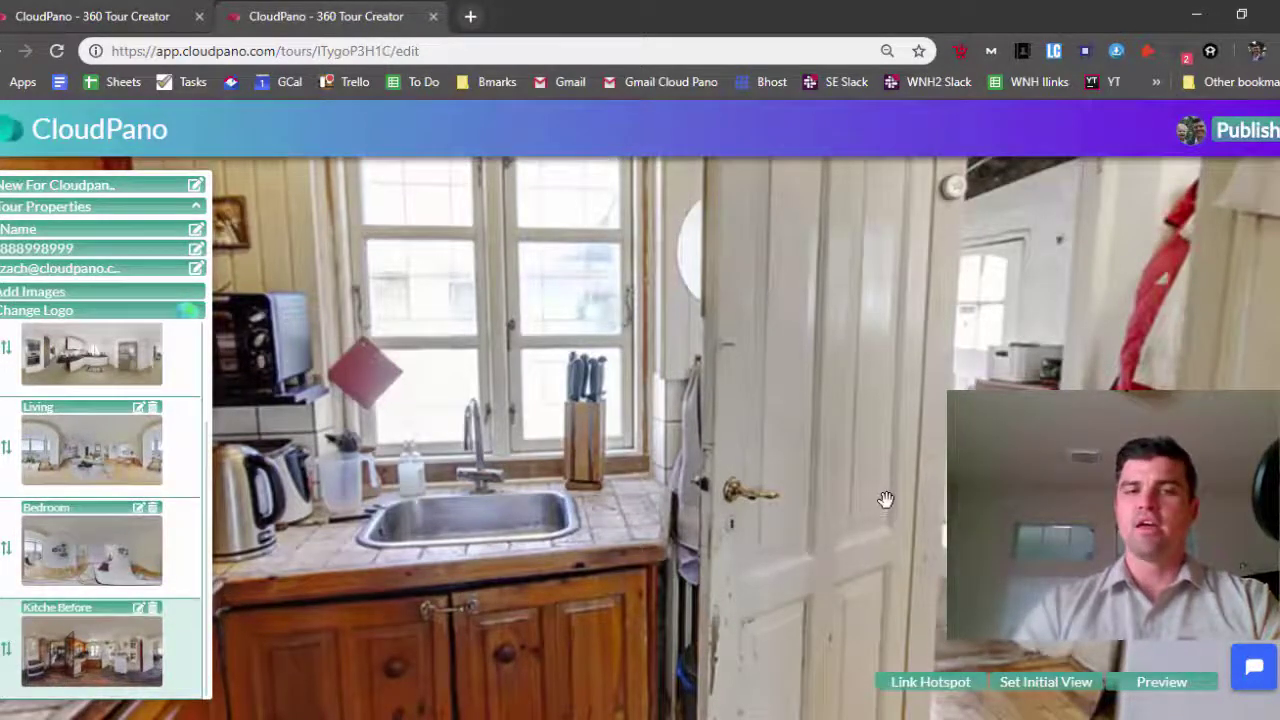
Place a link hotspot near the sink that leads to the Kitchen scene
drag(886, 499, 886, 563)
click(912, 682)
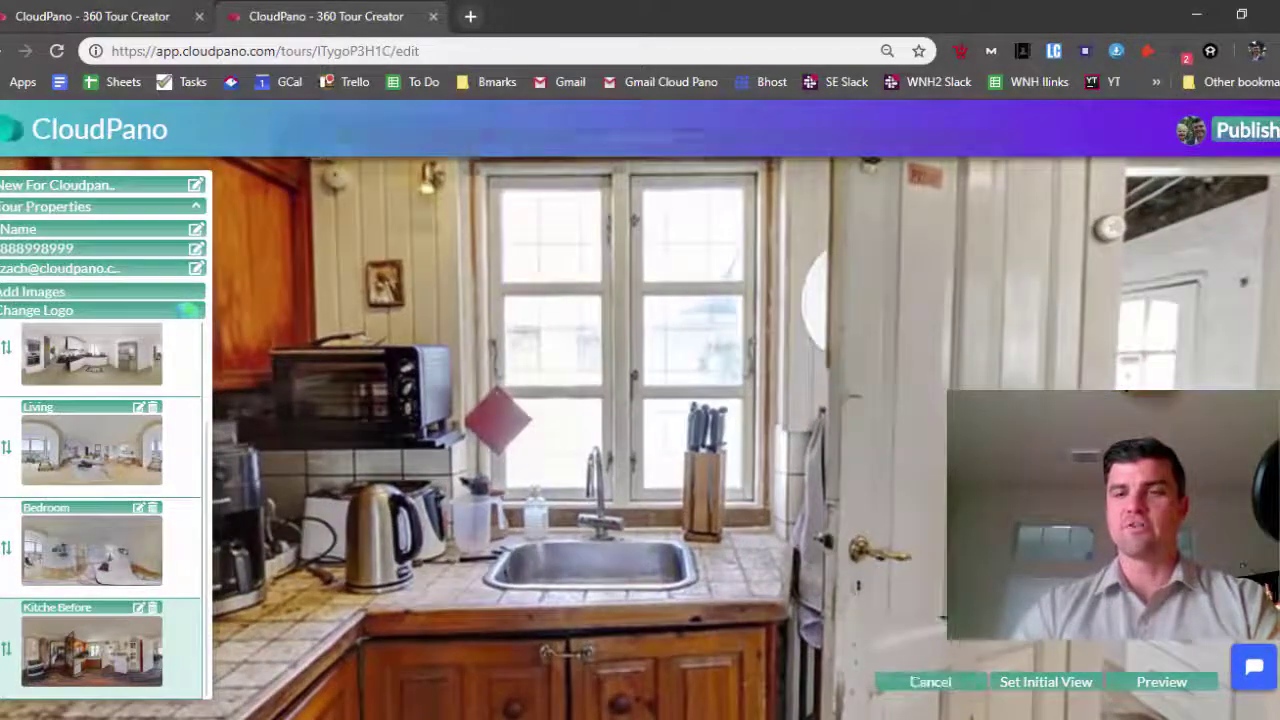
click(940, 620)
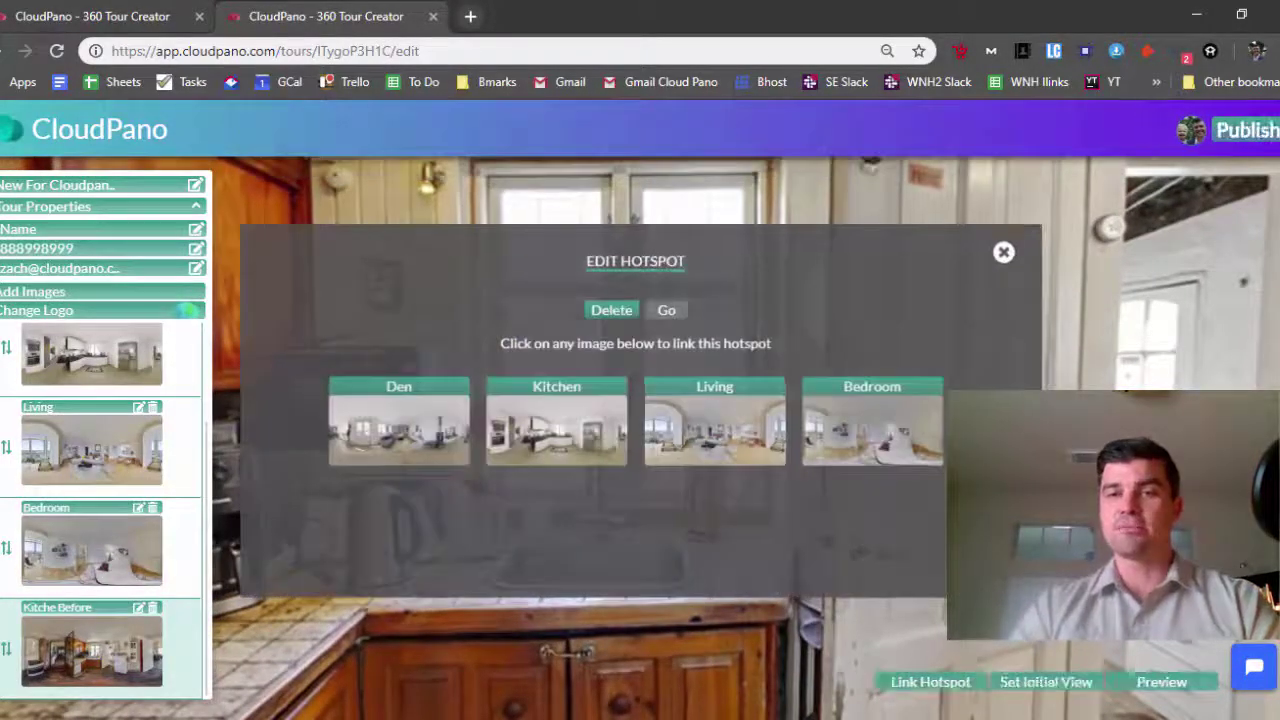
click(537, 443)
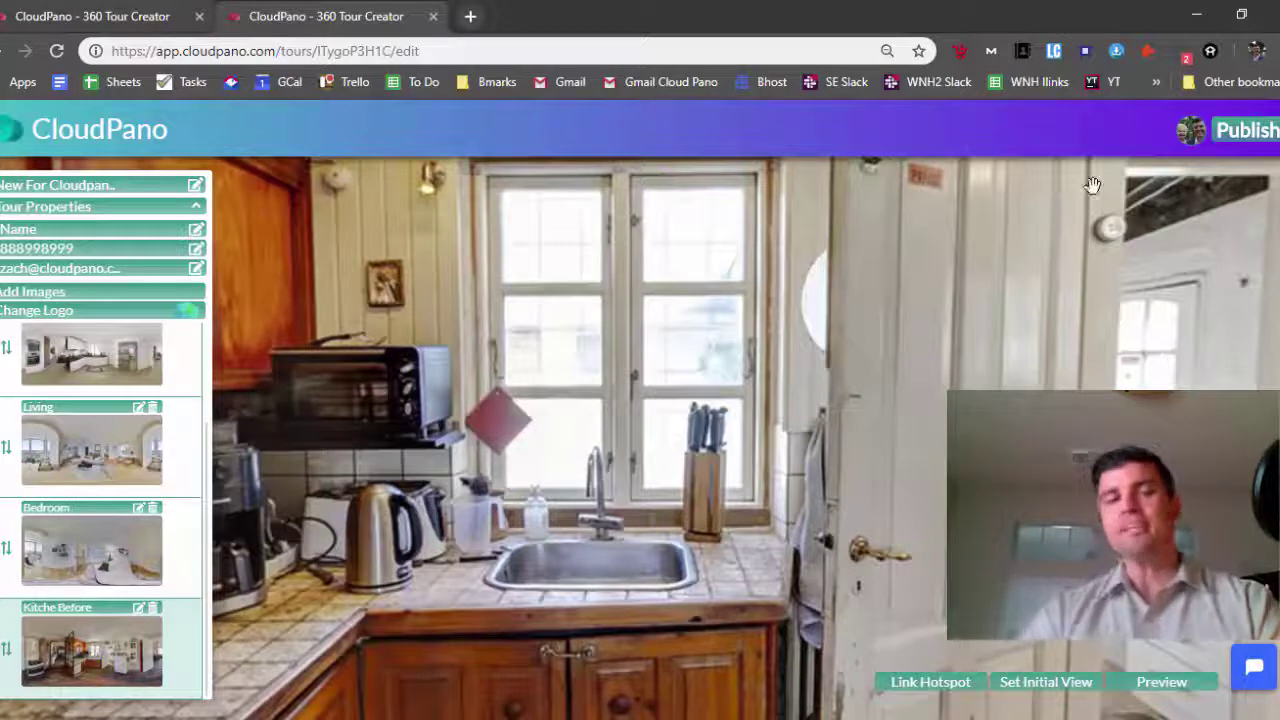
Publish the tour and select its live page's web address
click(1247, 138)
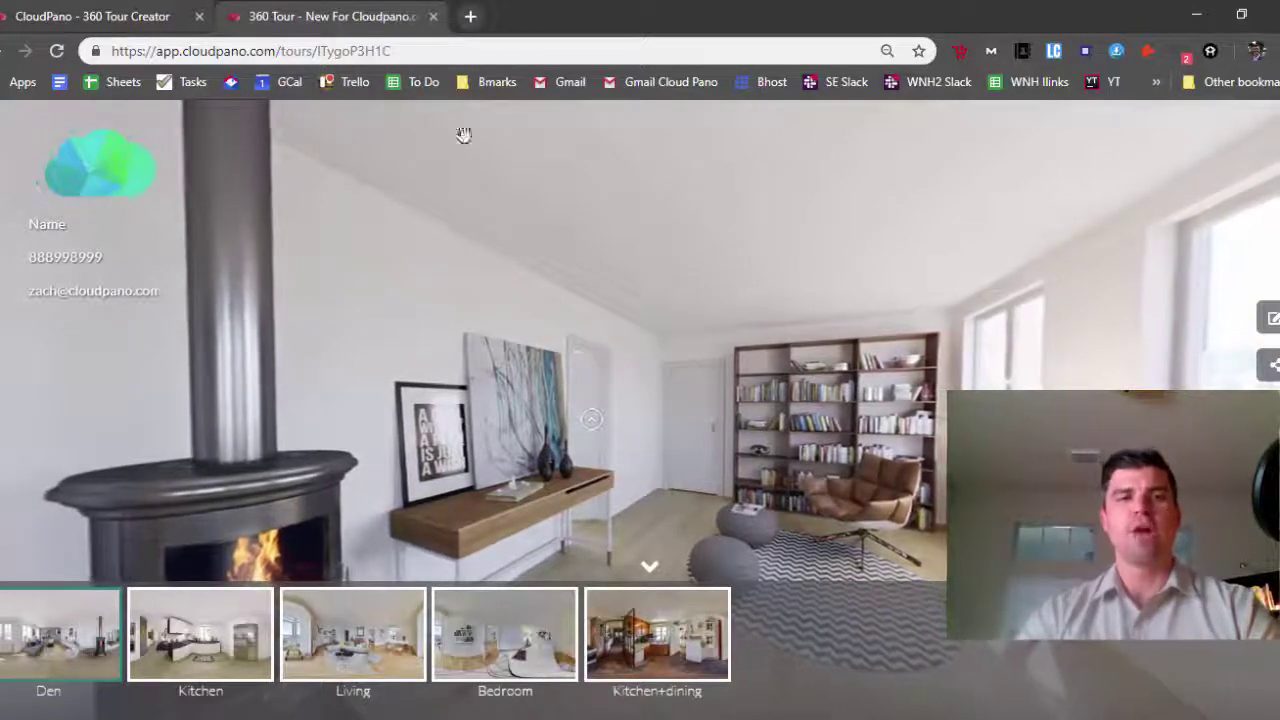
click(434, 50)
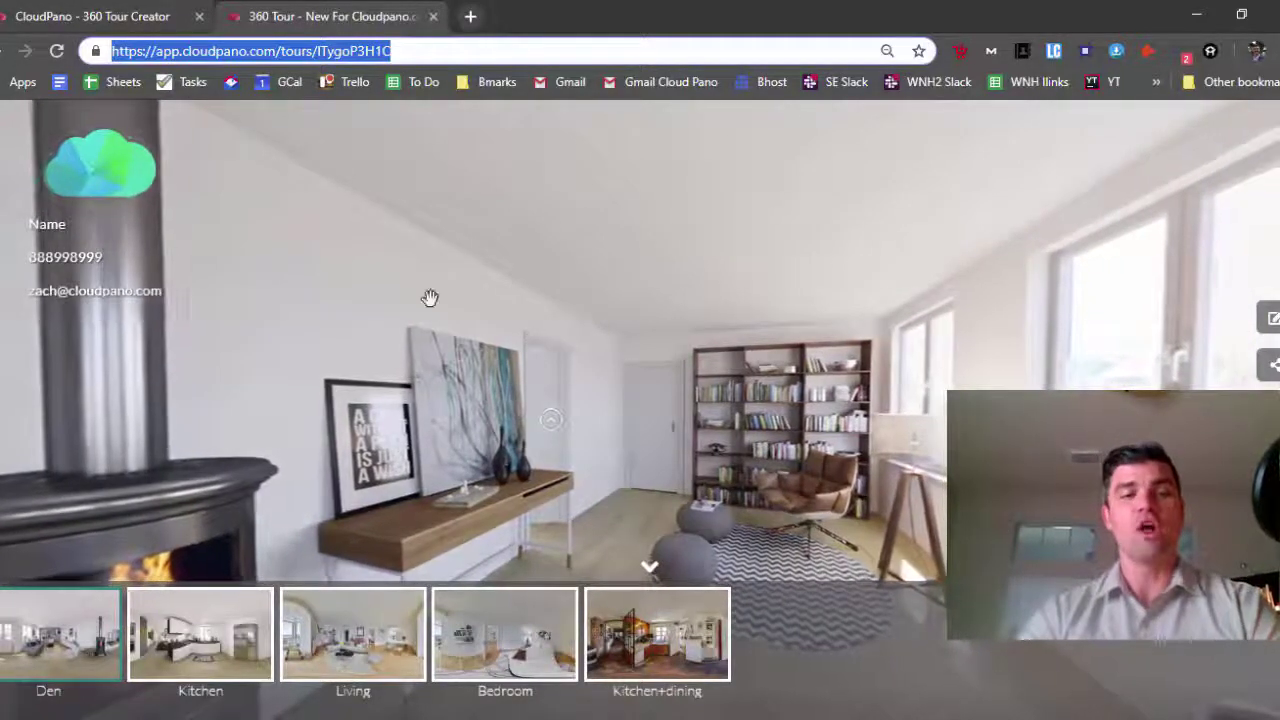
Show the 360Photos Desktop folder containing Kitchen+dining_final.jpg in File Explorer
mouse_move(135, 718)
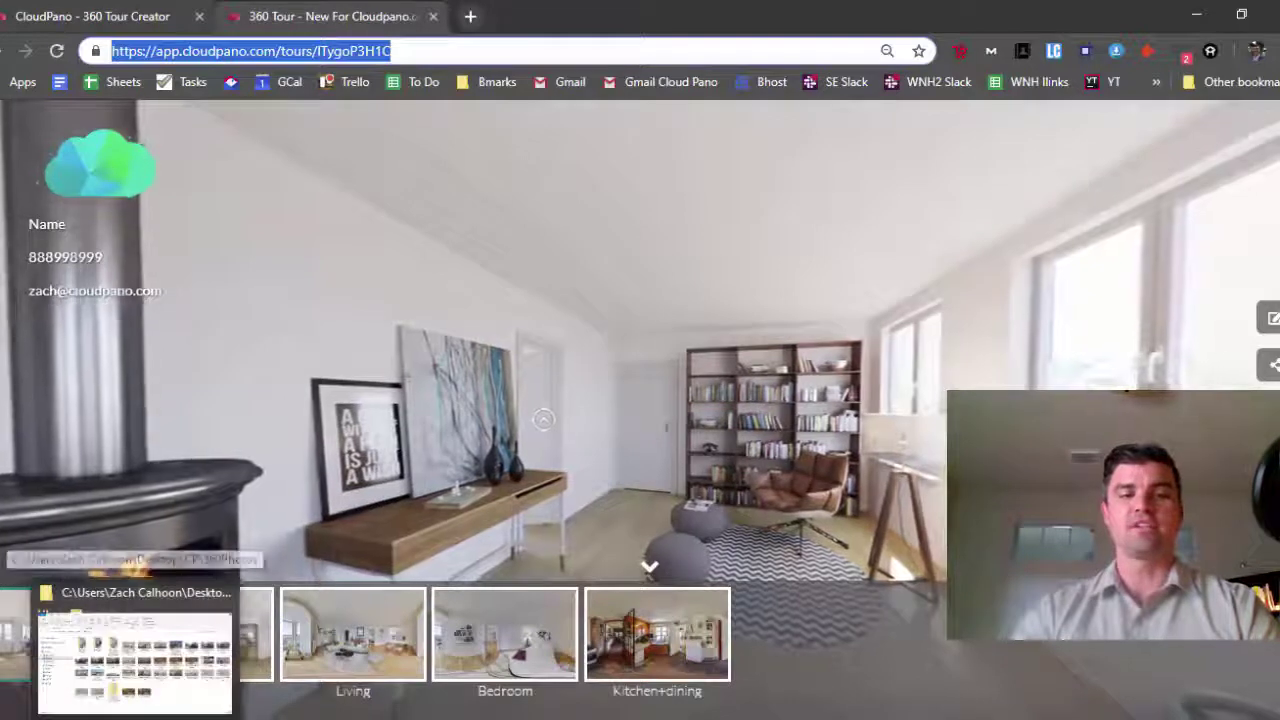
click(134, 670)
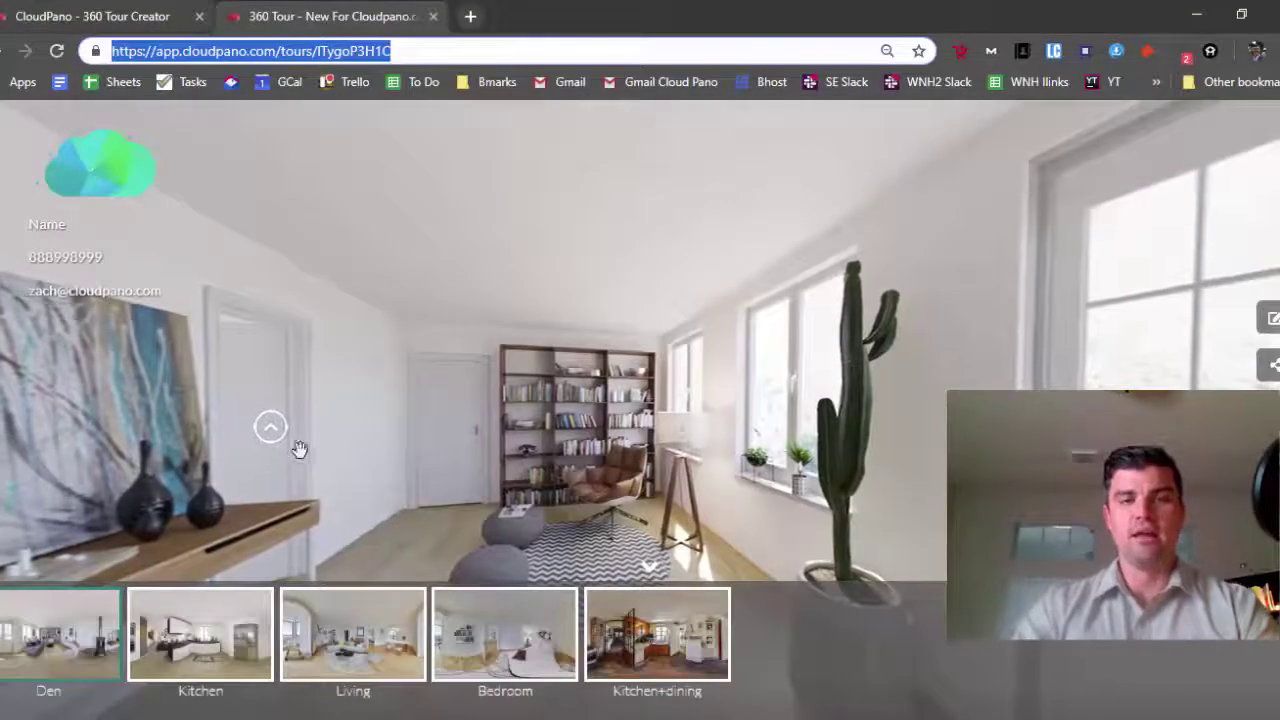
Switch the published tour to the Kitchen scene, face the counter and window, and enter stereo VR
click(225, 610)
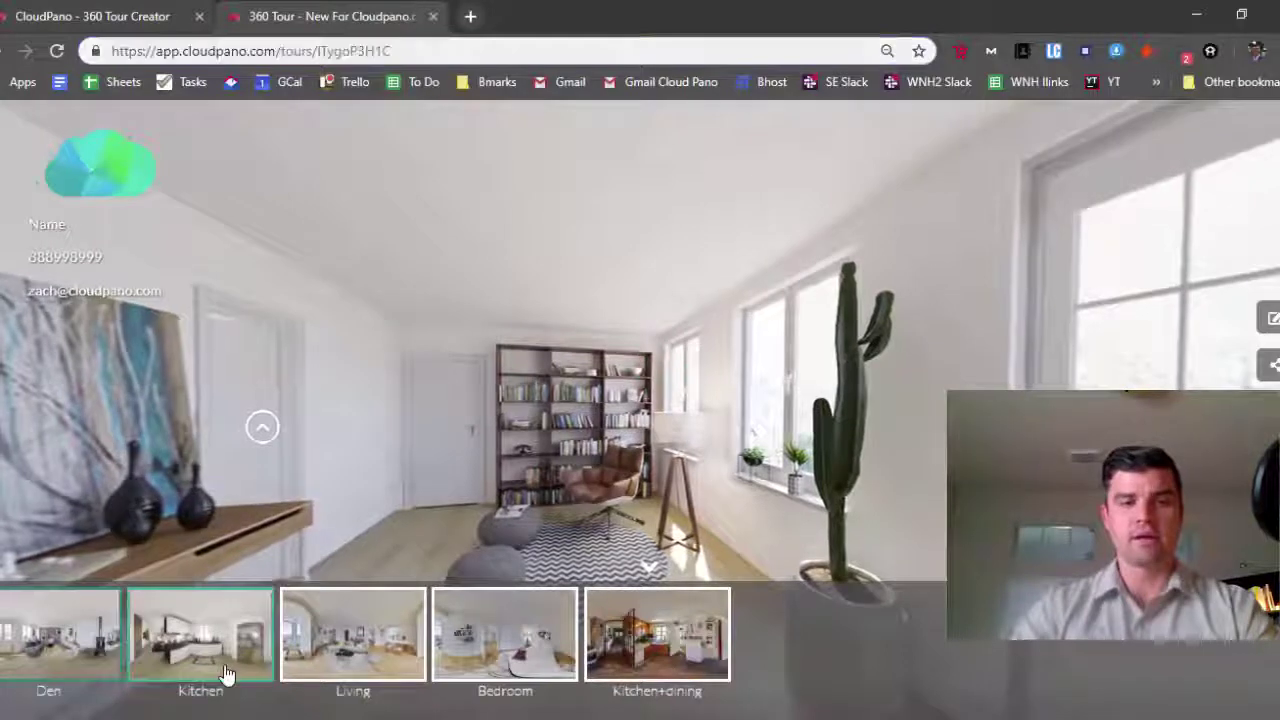
drag(378, 424, 720, 404)
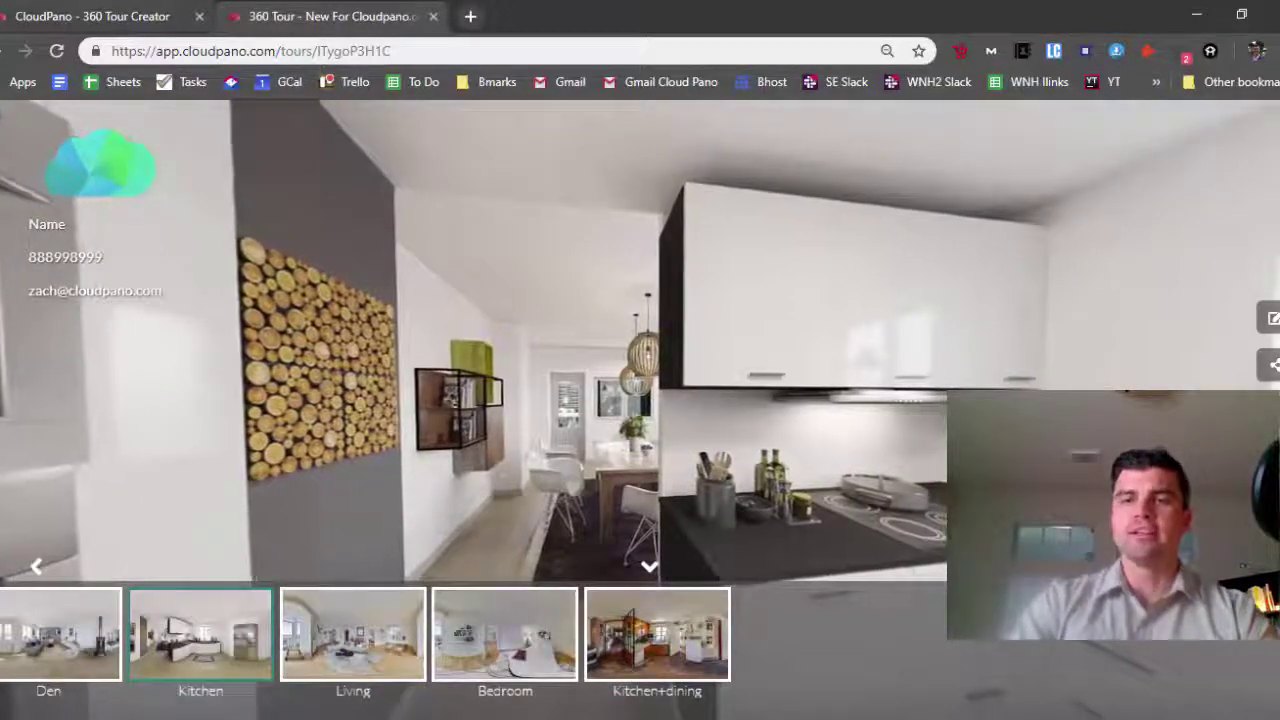
click(871, 507)
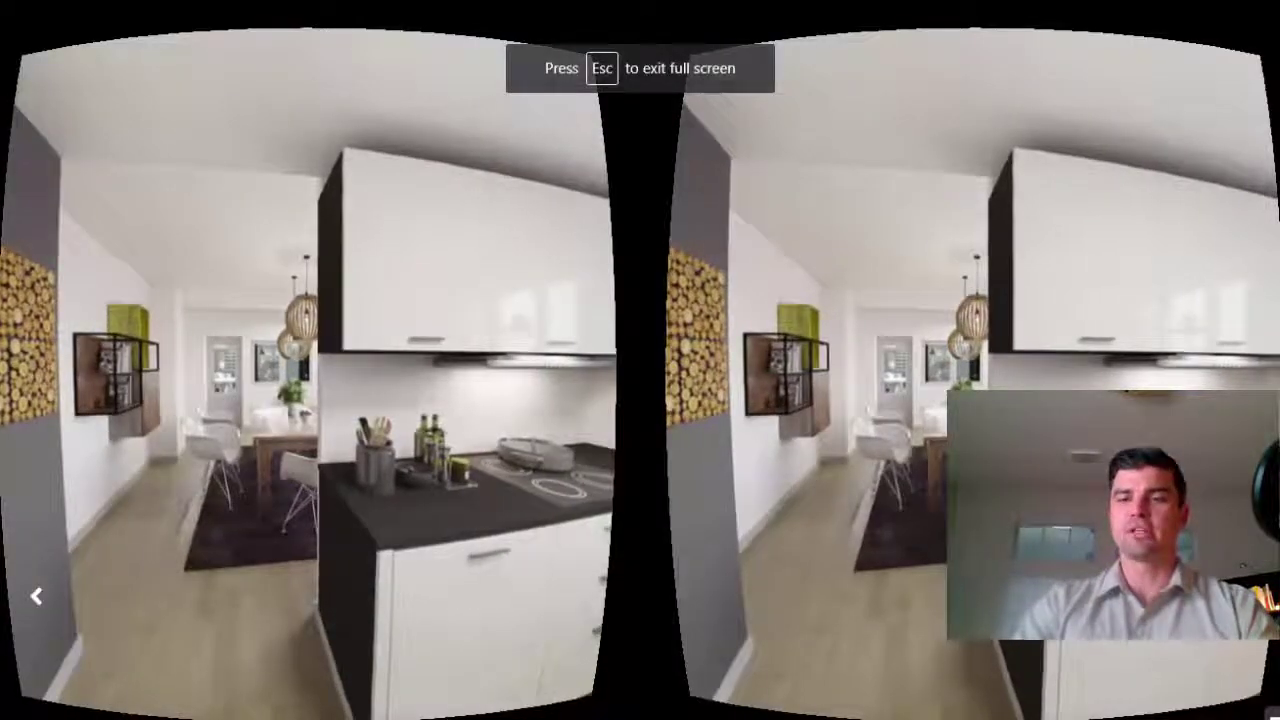
Leave VR full-screen, switch scenes, and pan the view toward the room's left side
key(Escape)
click(31, 657)
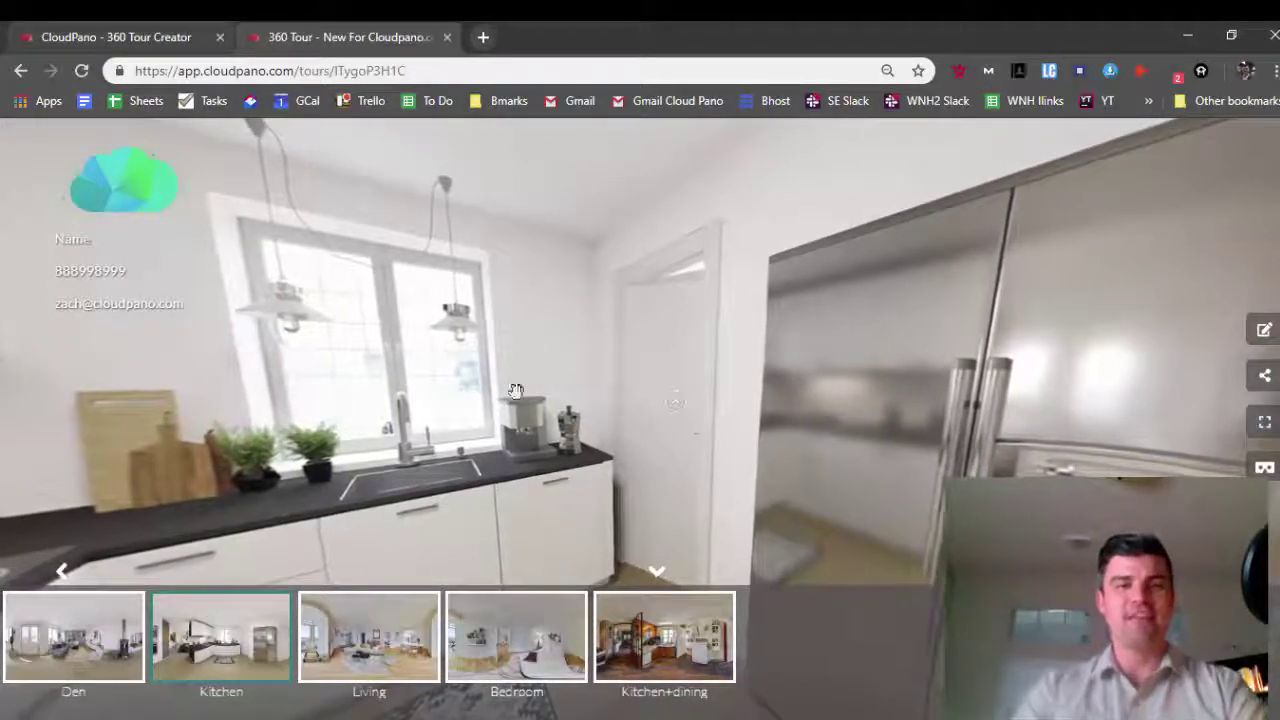
drag(516, 390, 768, 392)
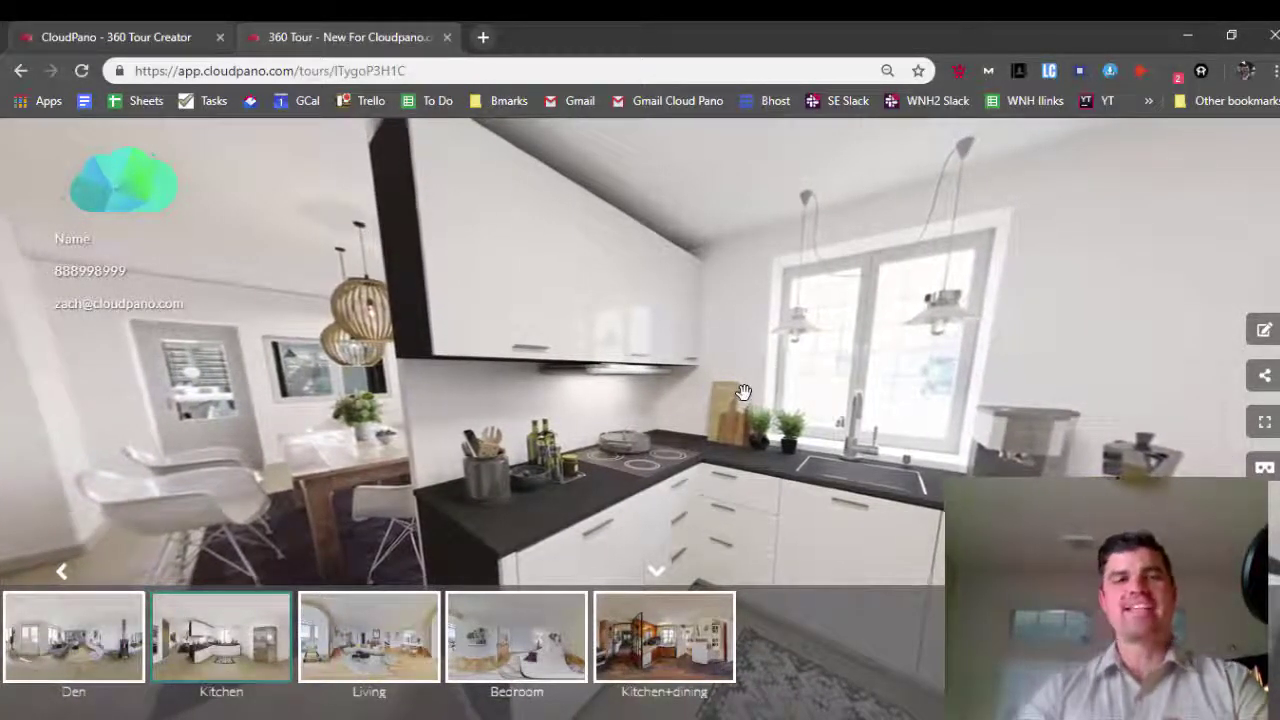
click(141, 37)
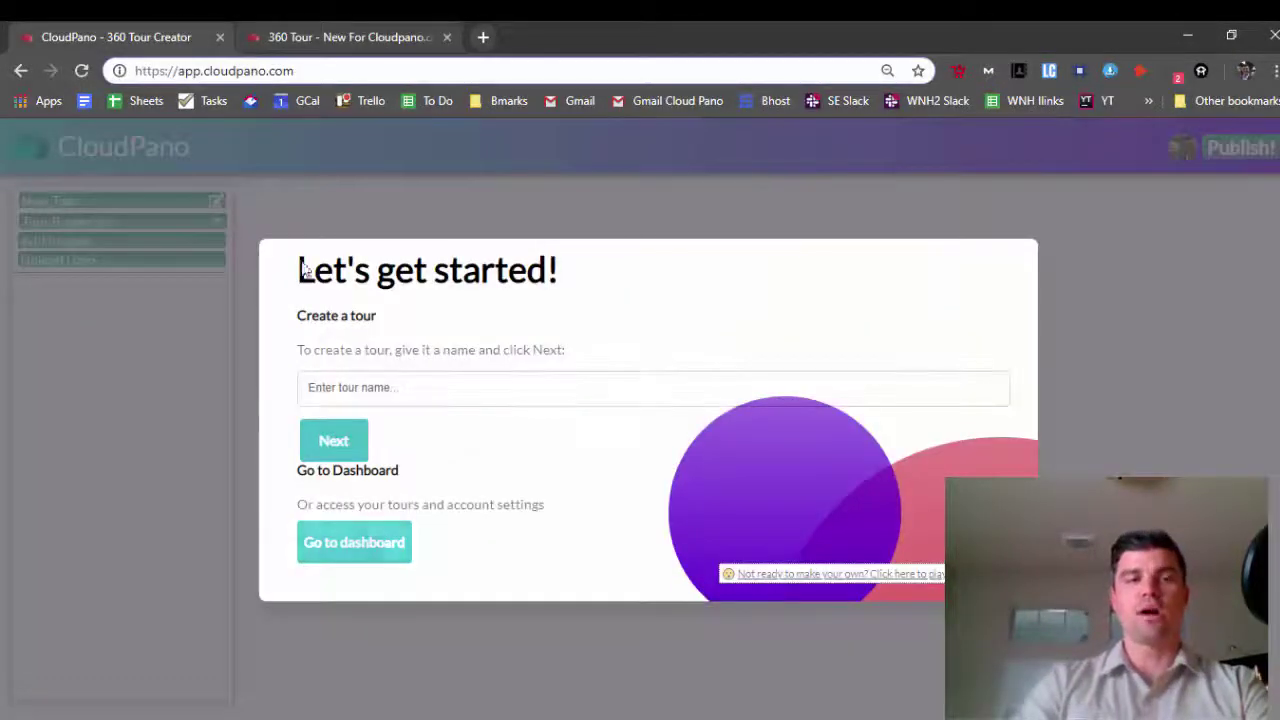
click(334, 37)
click(483, 37)
text(c)
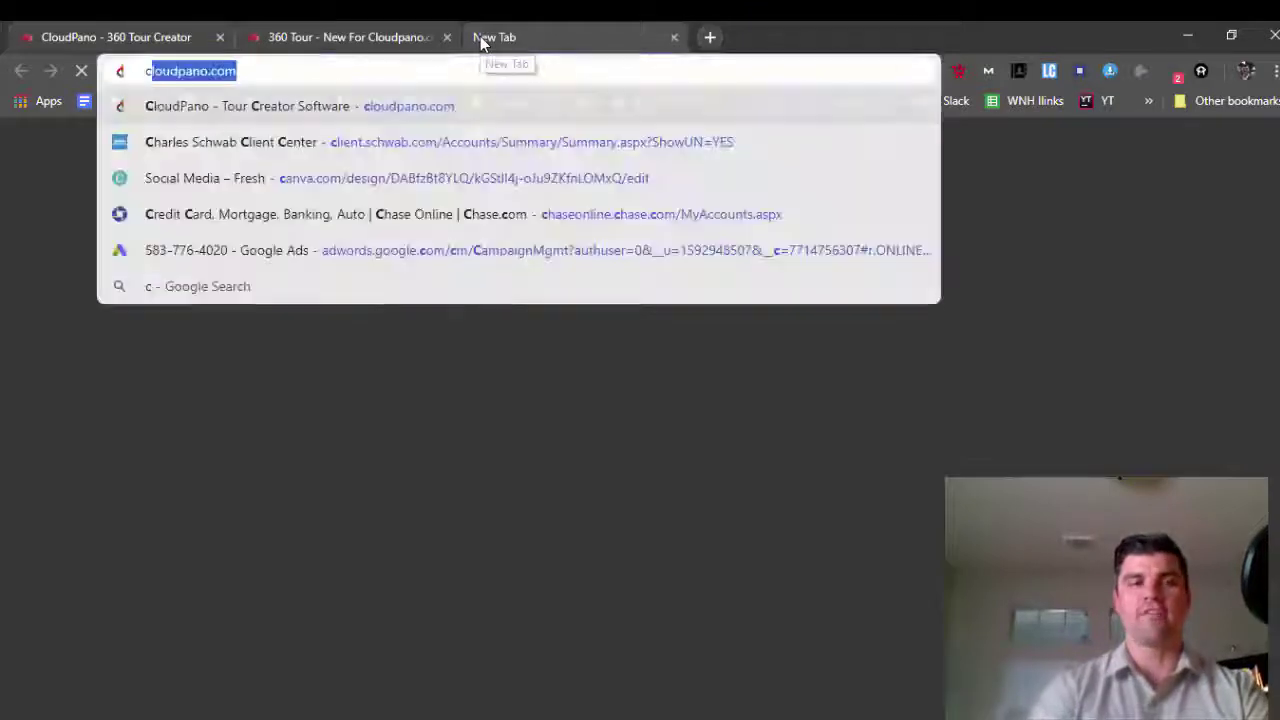
text(loudpano.com)
key(Return)
click(367, 68)
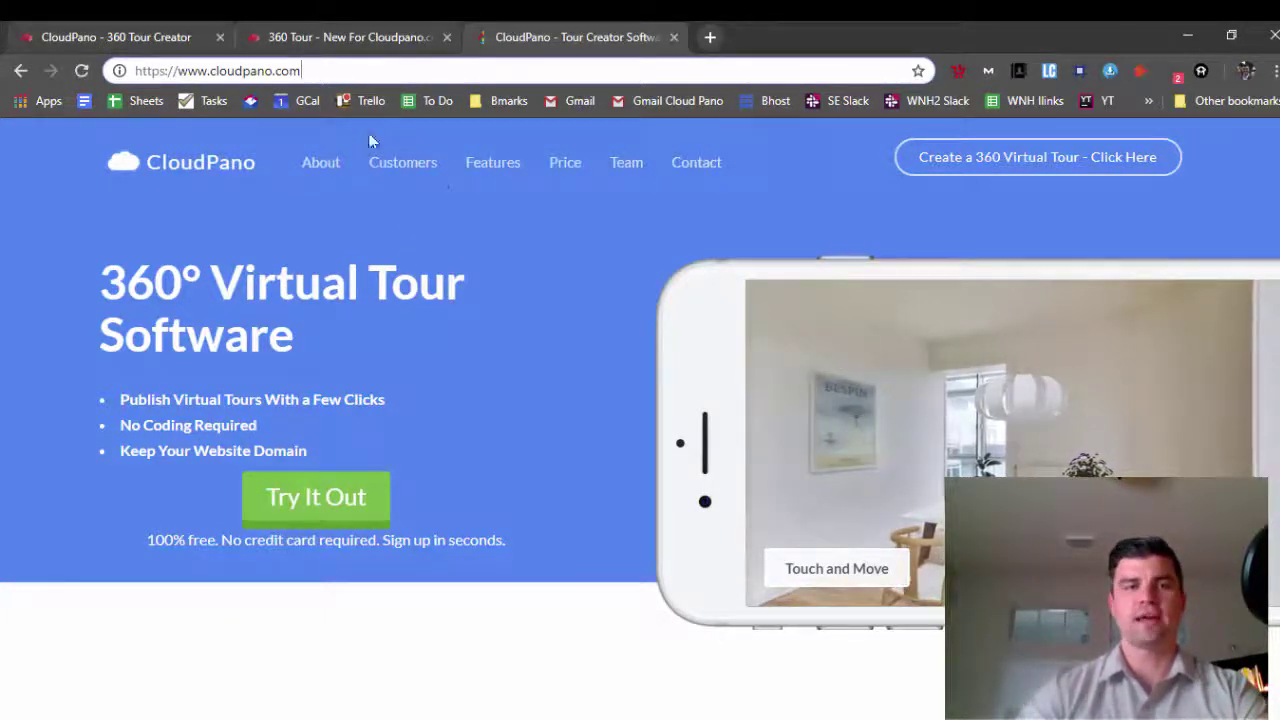
text(/a)
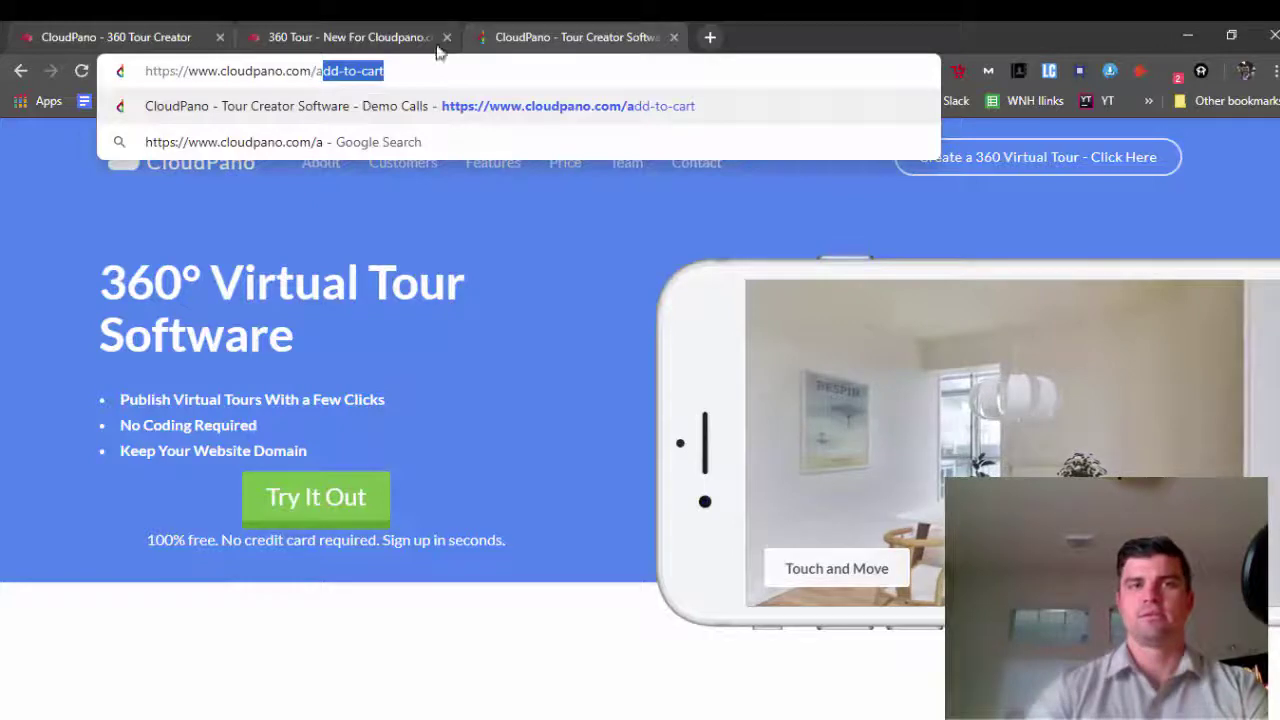
click(645, 107)
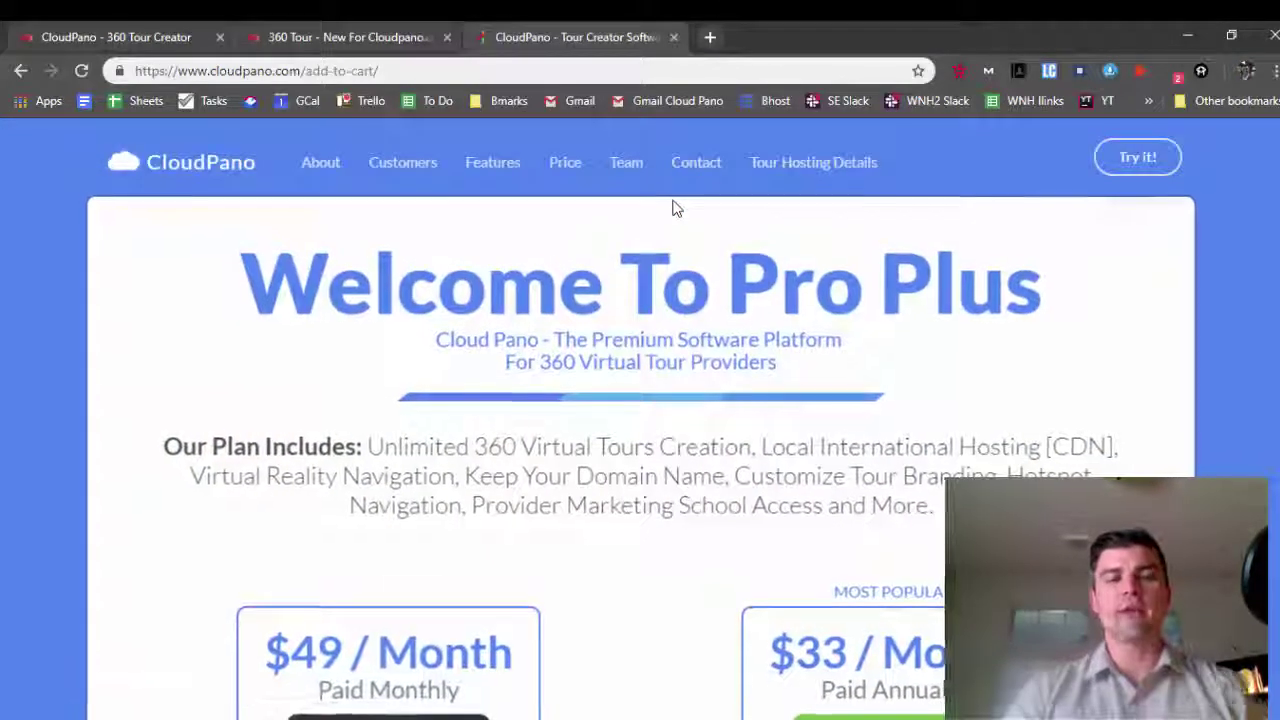
scroll(666, 486, down, 5)
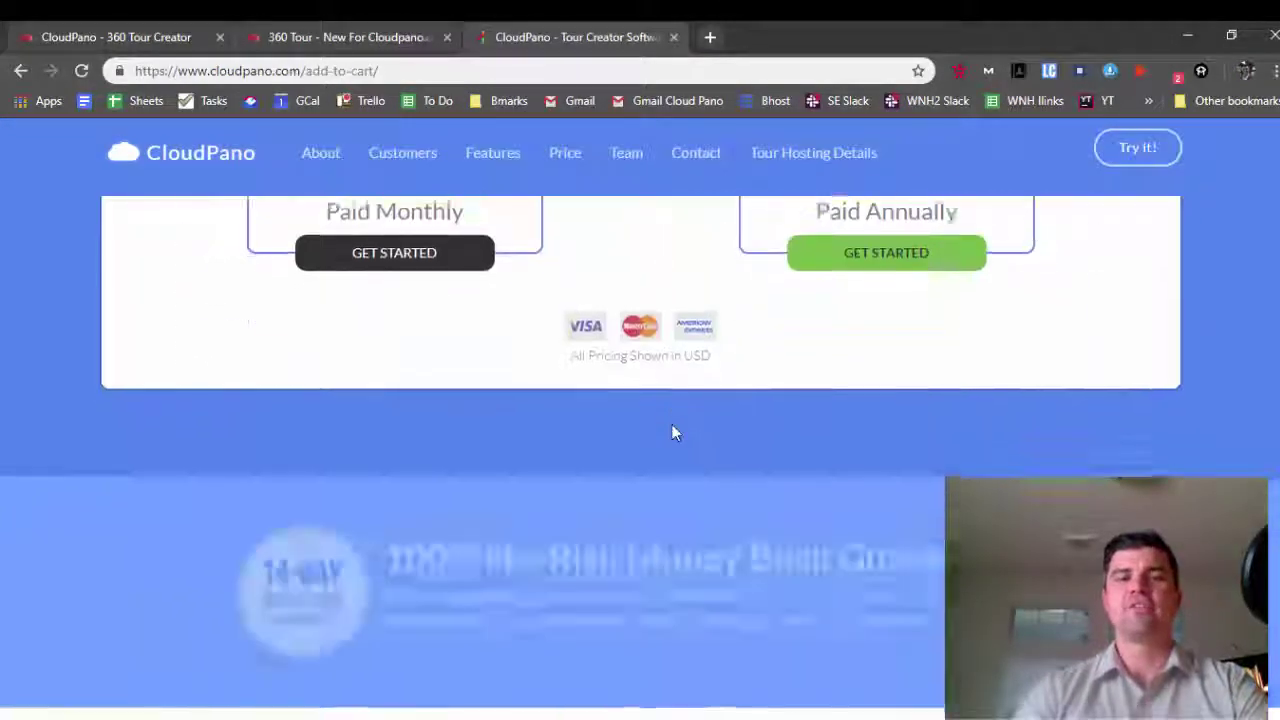
scroll(672, 432, down, 10)
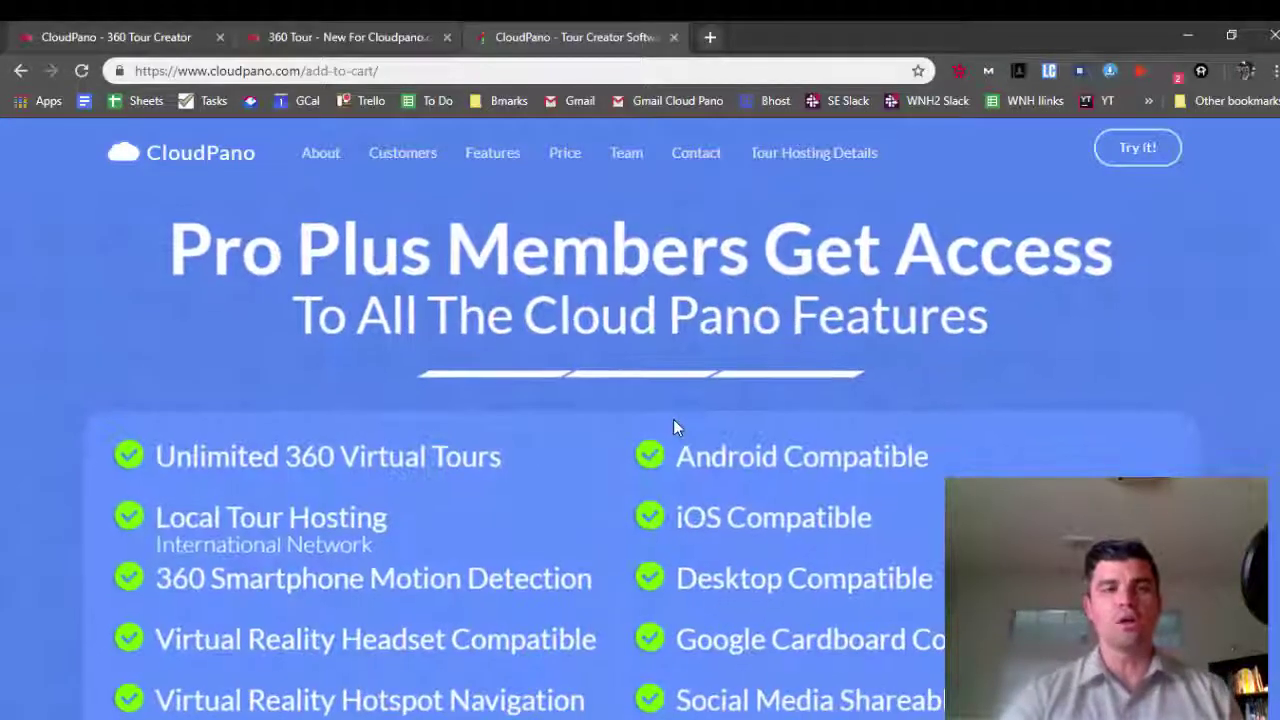
scroll(671, 421, down, 1)
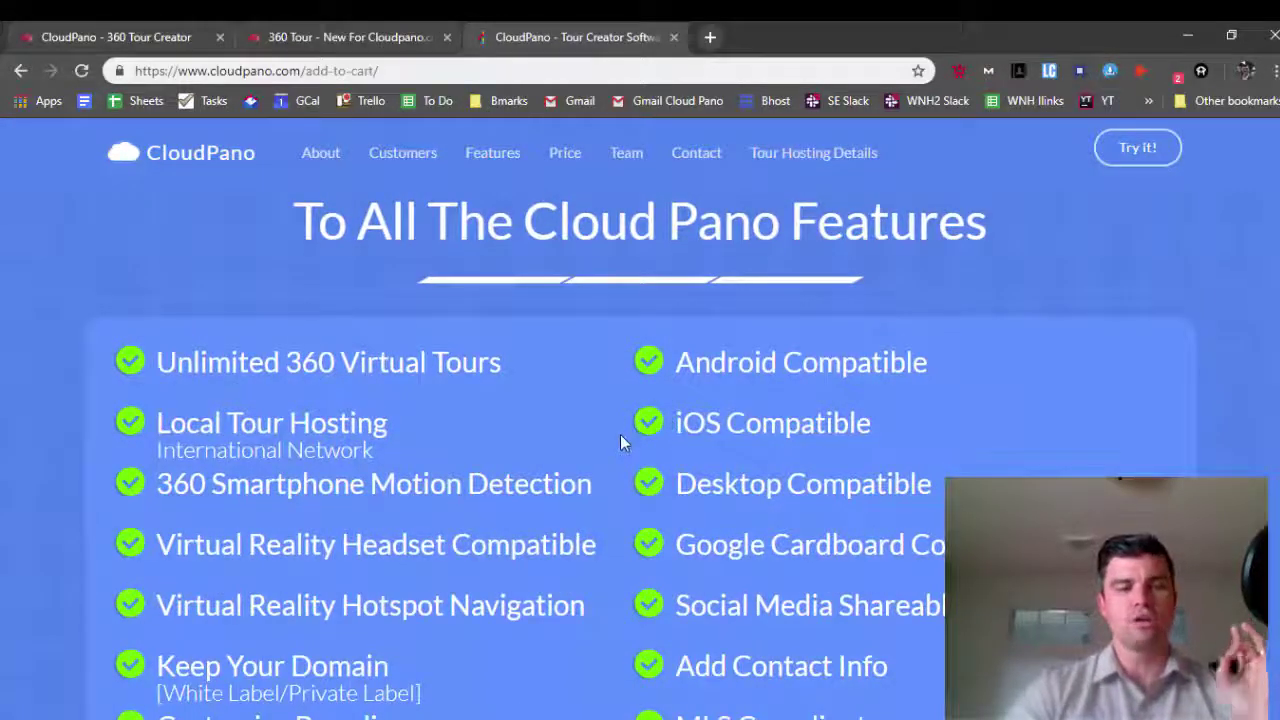
scroll(620, 434, down, 3)
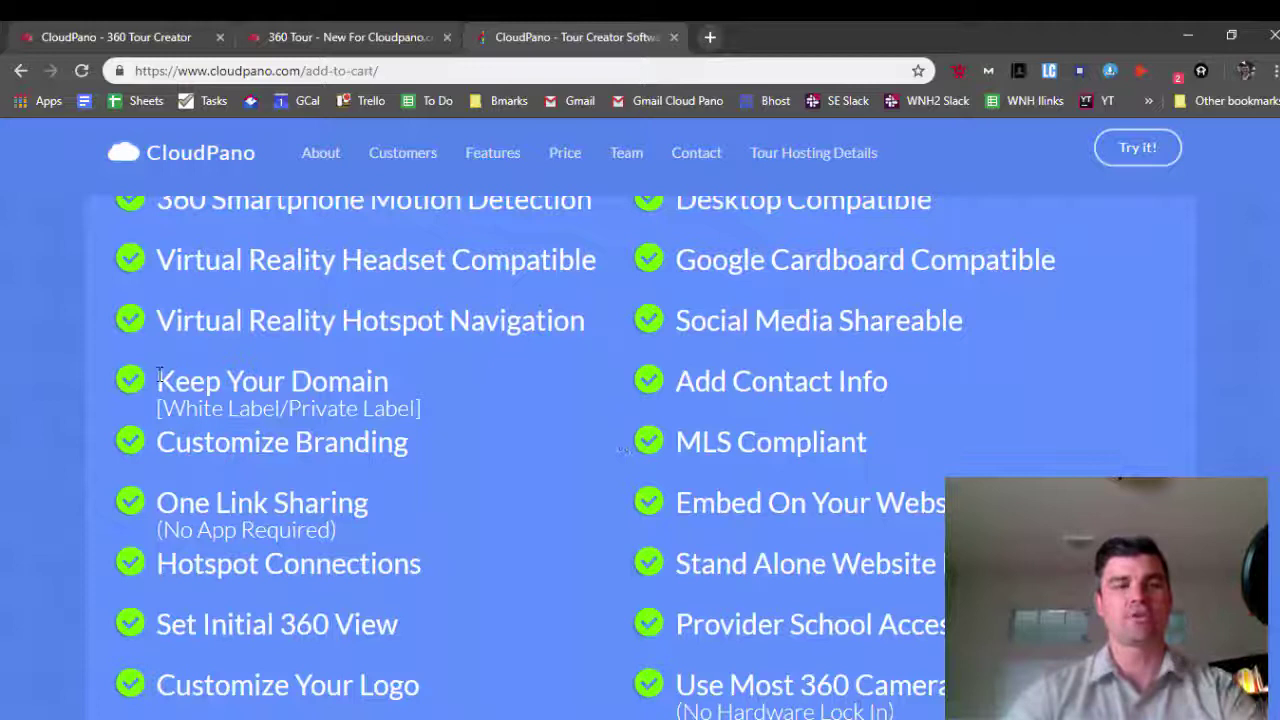
drag(158, 378, 432, 414)
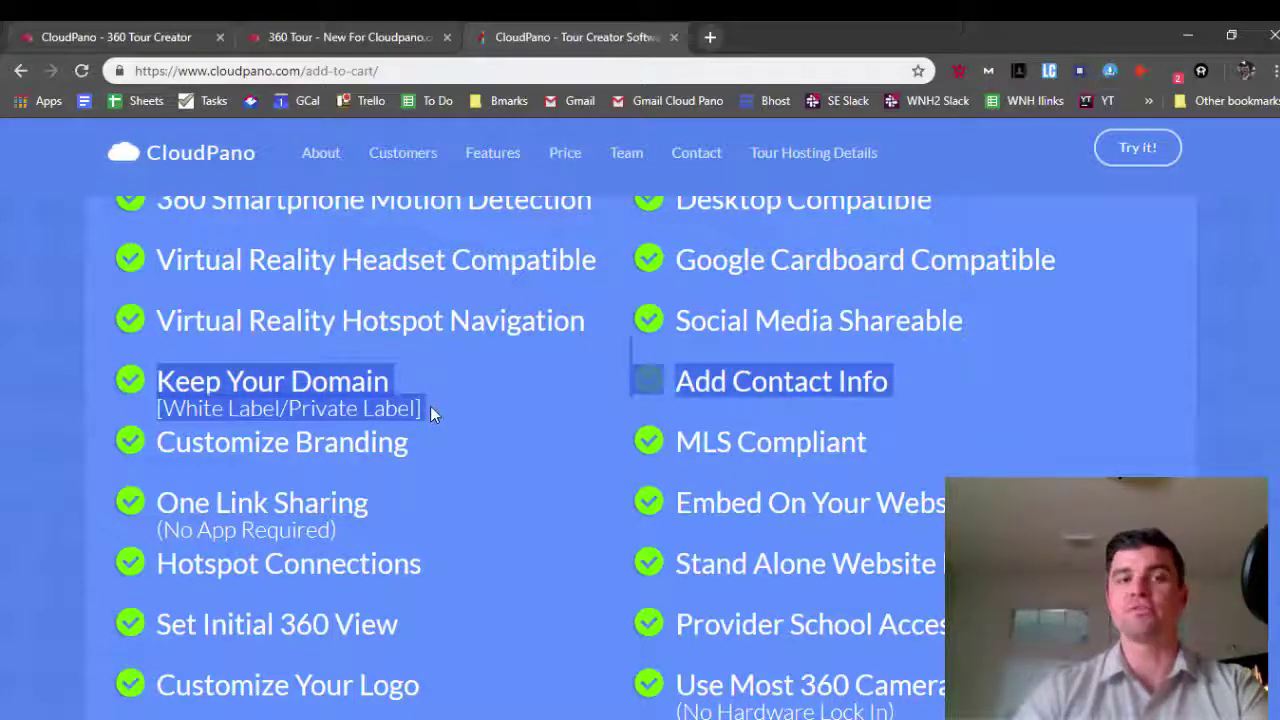
click(430, 408)
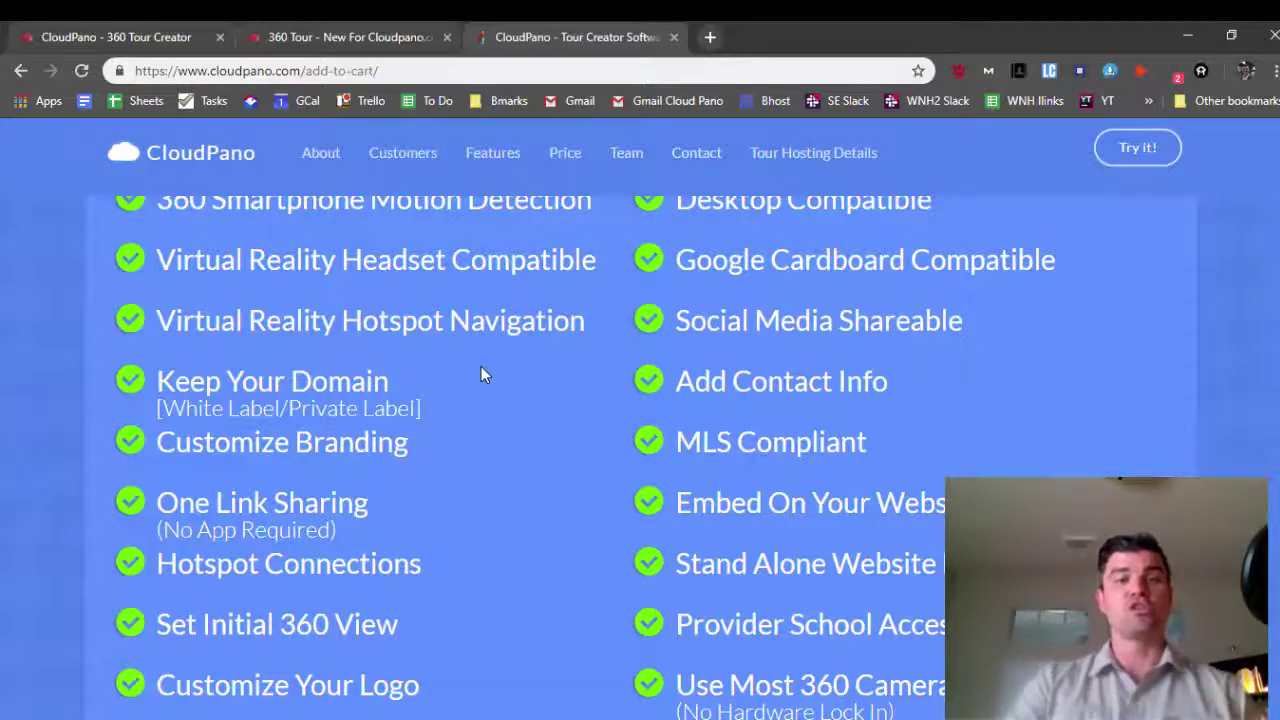
Scroll the Pro Plus list past Listing On Our VR Directory to the 'Our Plan Includes' summary
scroll(671, 514, up, 1)
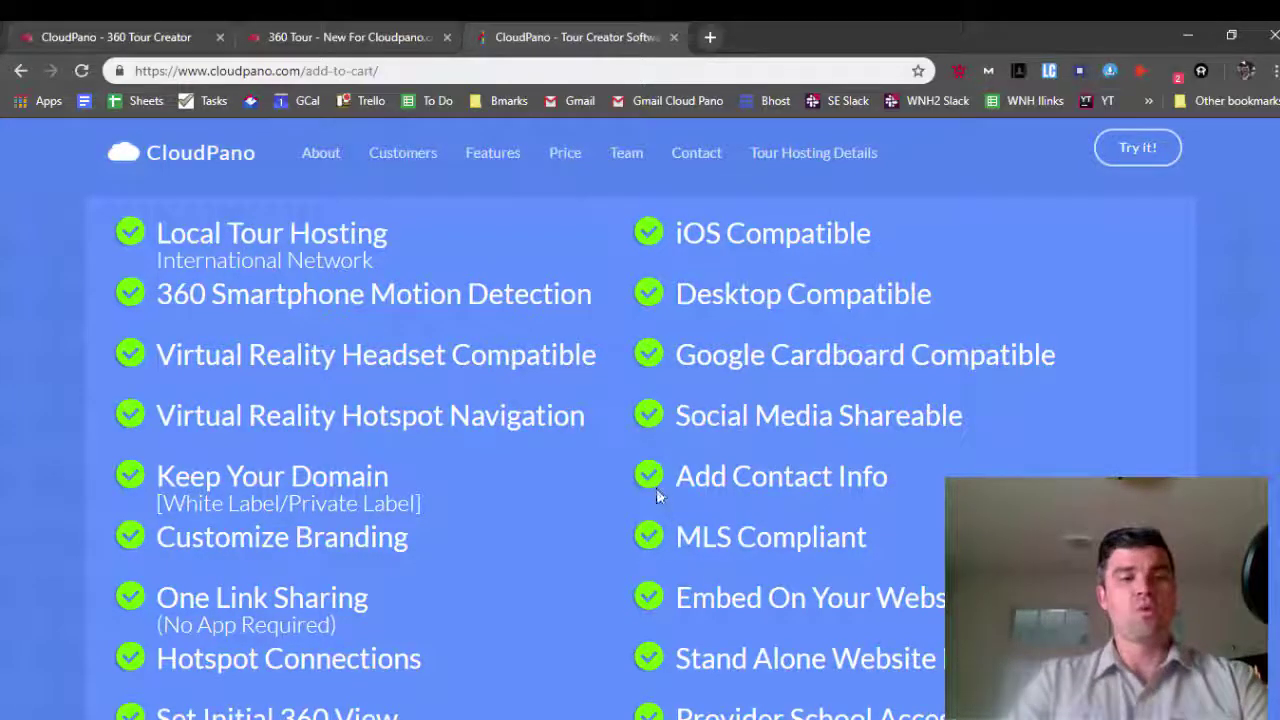
scroll(717, 470, down, 4)
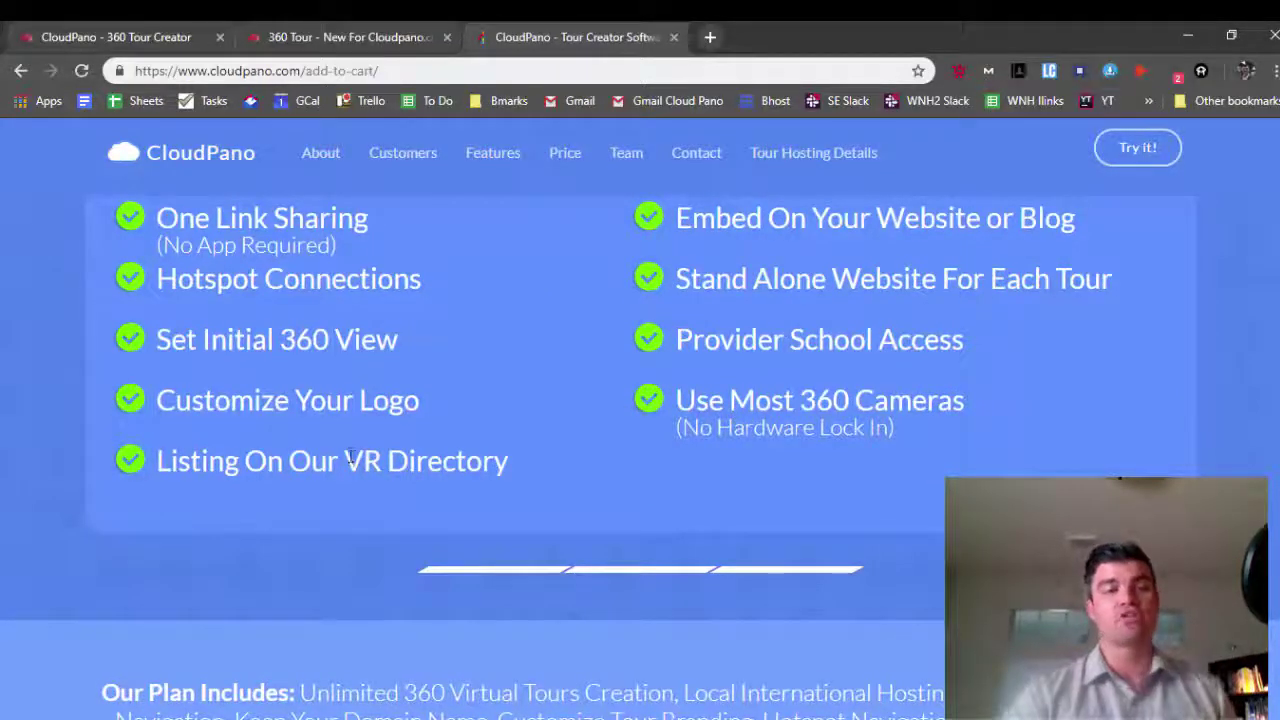
drag(345, 462, 515, 466)
click(513, 452)
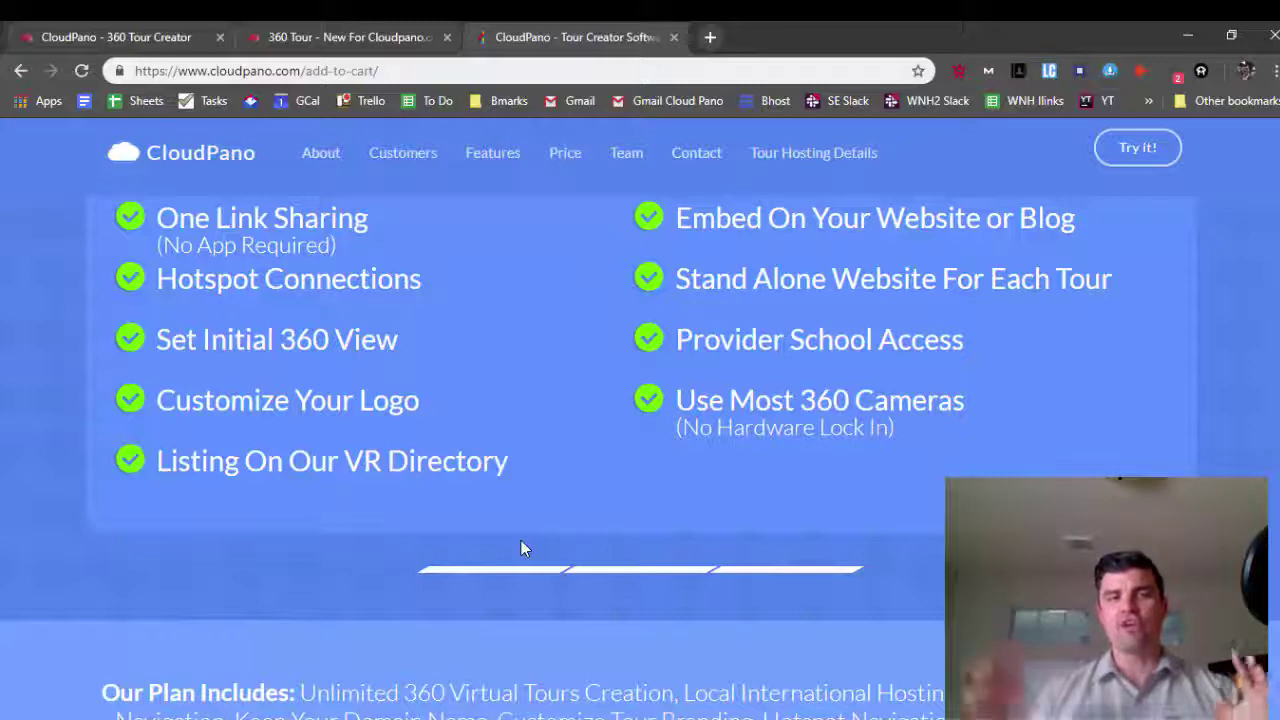
scroll(560, 503, down, 1)
scroll(566, 505, down, 2)
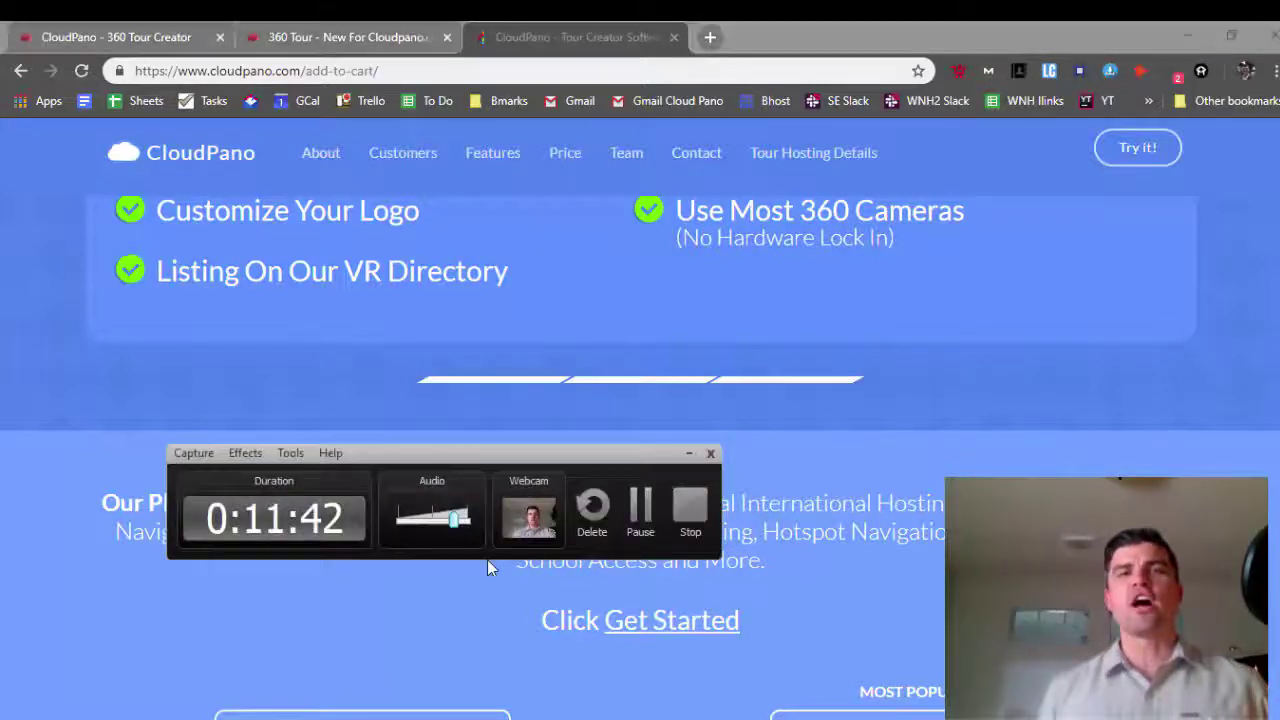
click(645, 521)
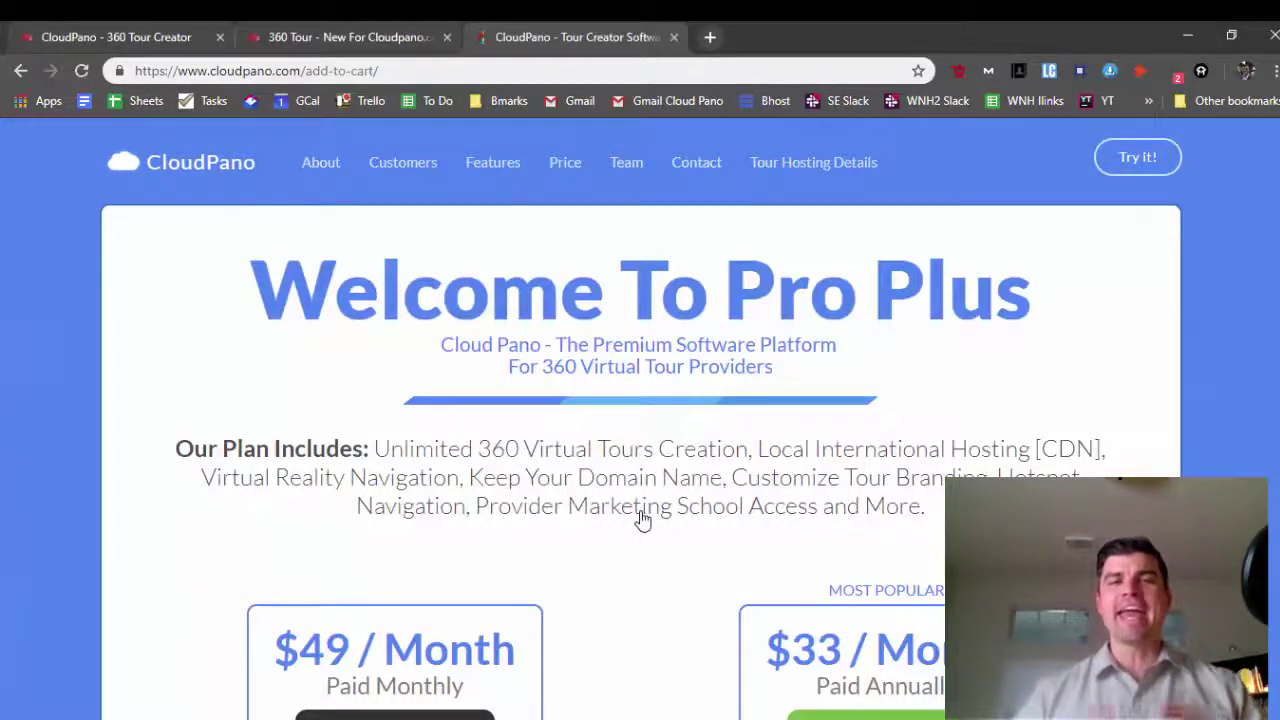